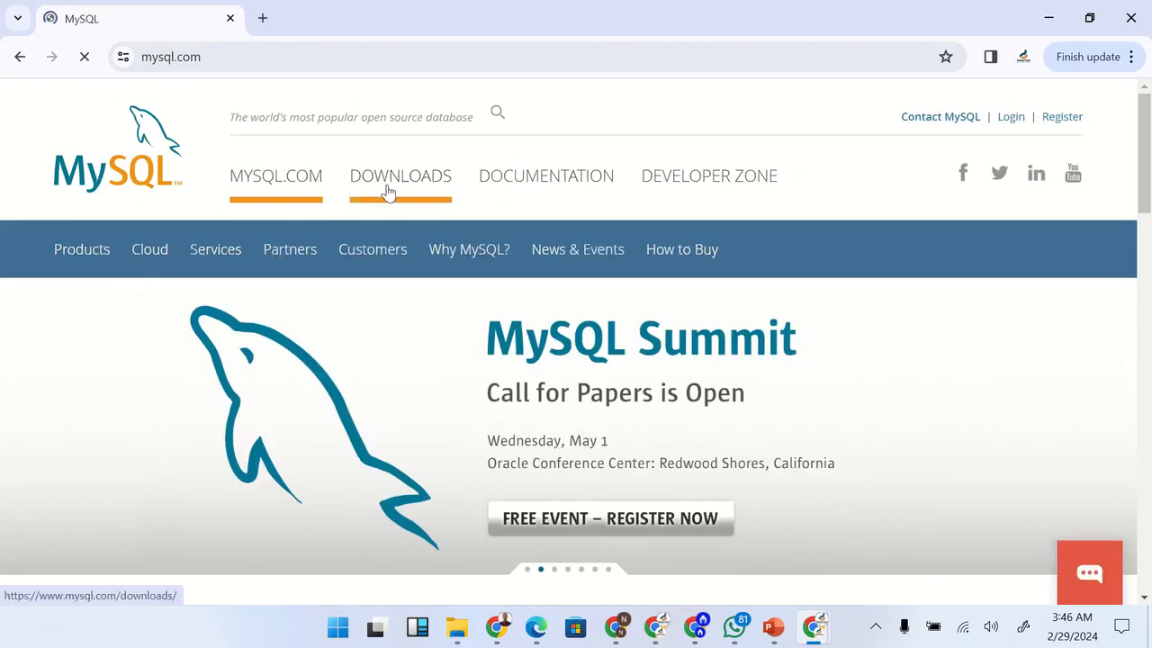
# Open the MySQL Installer for Windows page from the MySQL Community (GPL) Downloads
pyautogui.click(388, 190)
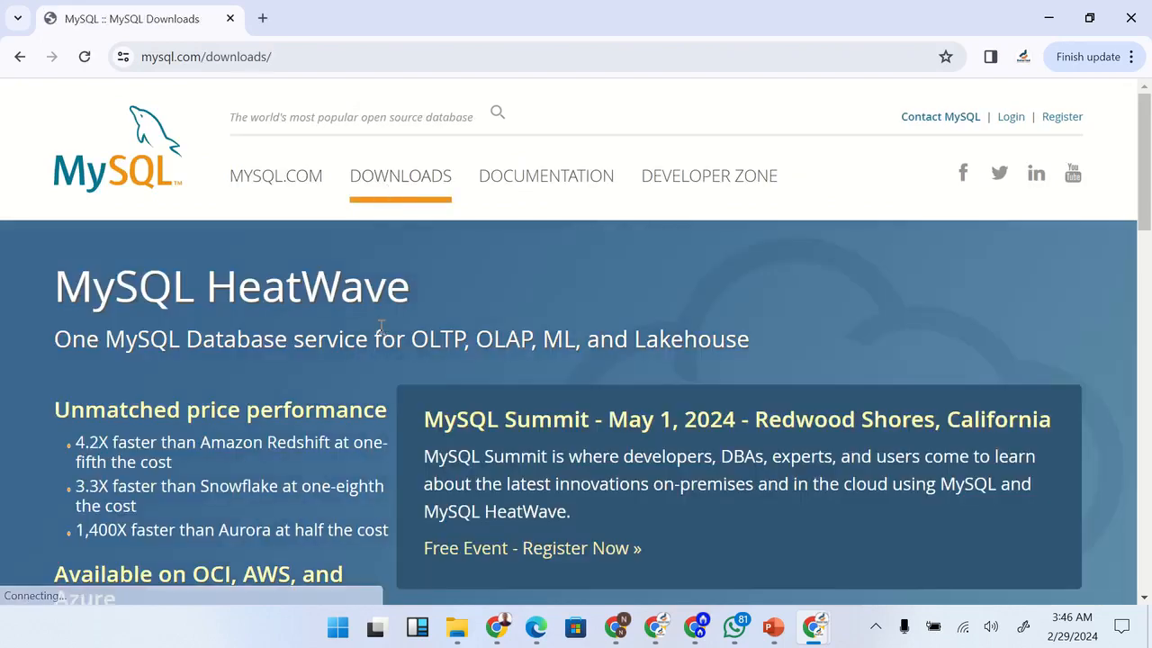
pyautogui.scroll(-6, 381, 327)
pyautogui.scroll(-4, 381, 333)
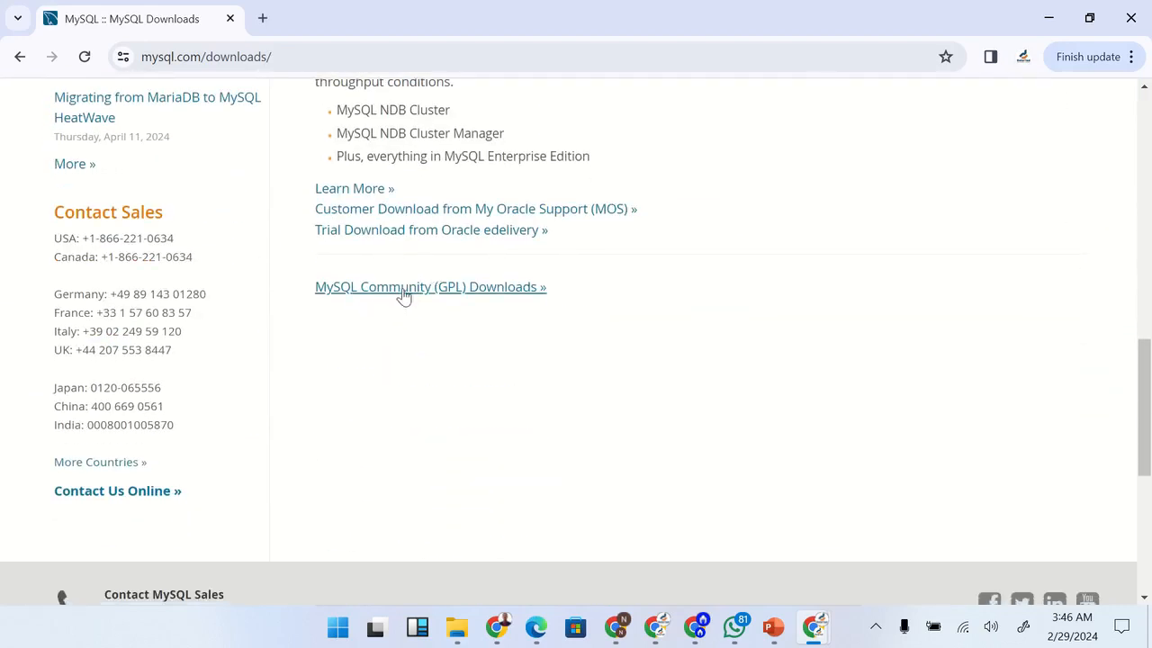
pyautogui.click(414, 288)
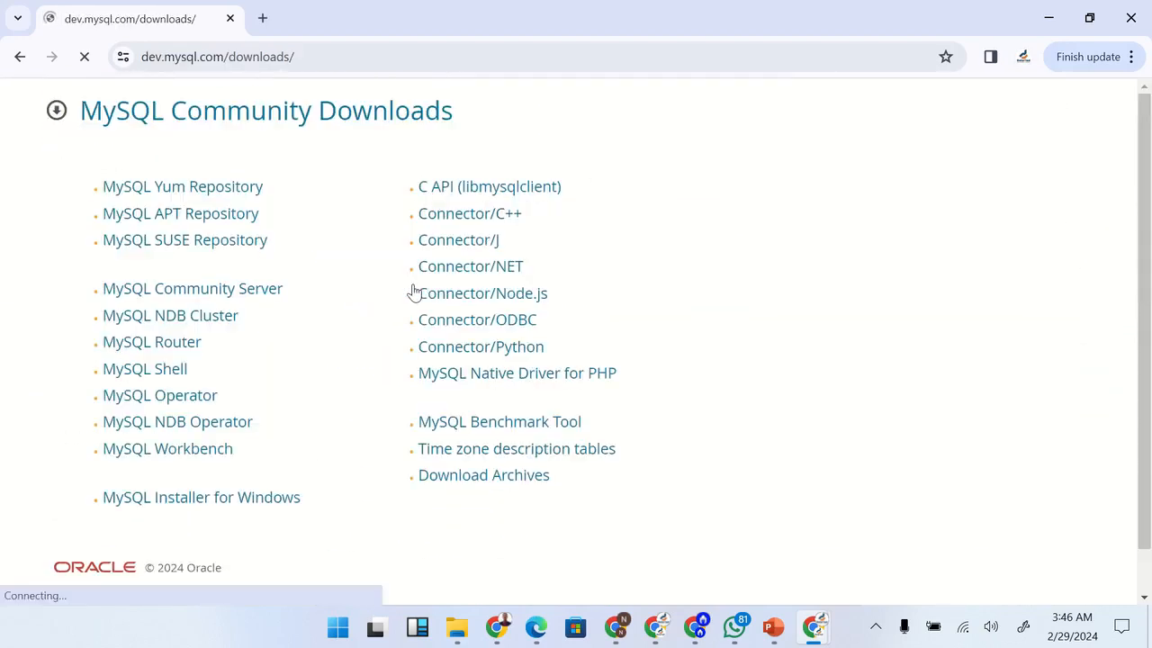
pyautogui.scroll(-1, 368, 431)
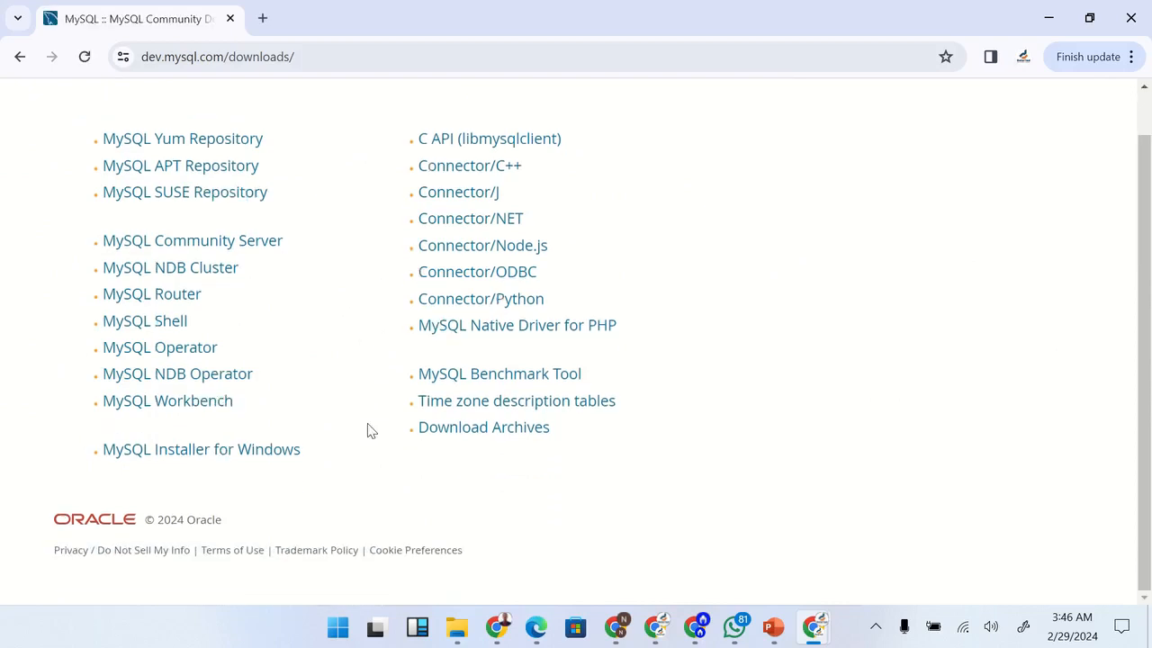
pyautogui.click(204, 459)
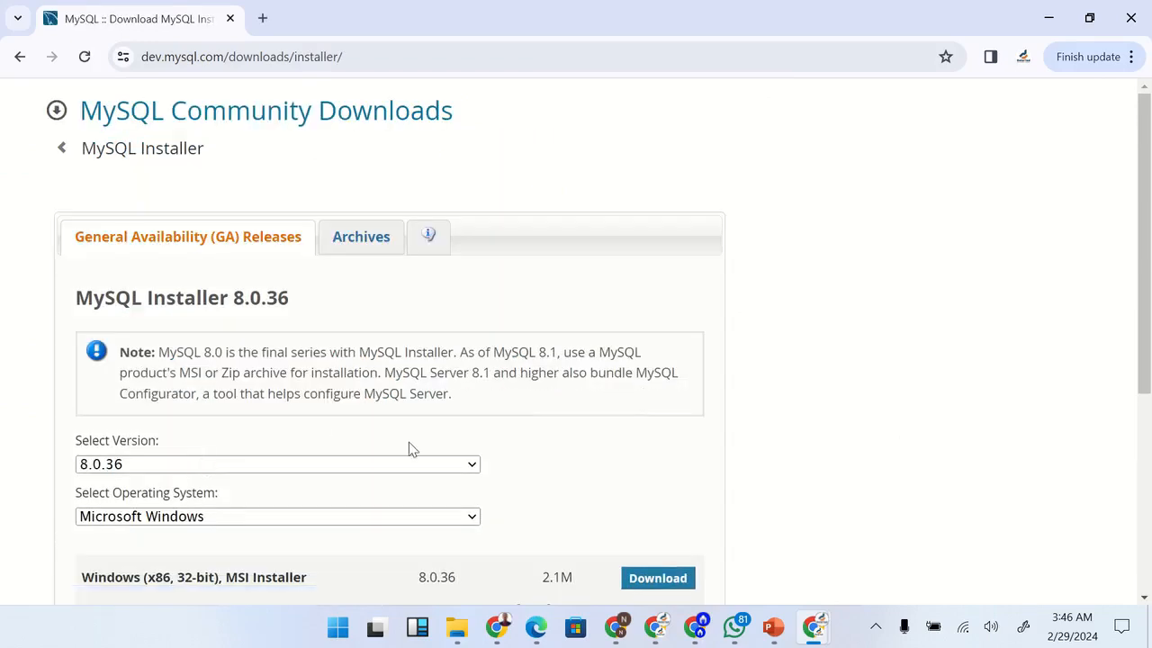
# Download the 285.3M Windows MSI Installer, version 8.0.36, without logging in or signing up for an Oracle account
pyautogui.scroll(-1, 409, 442)
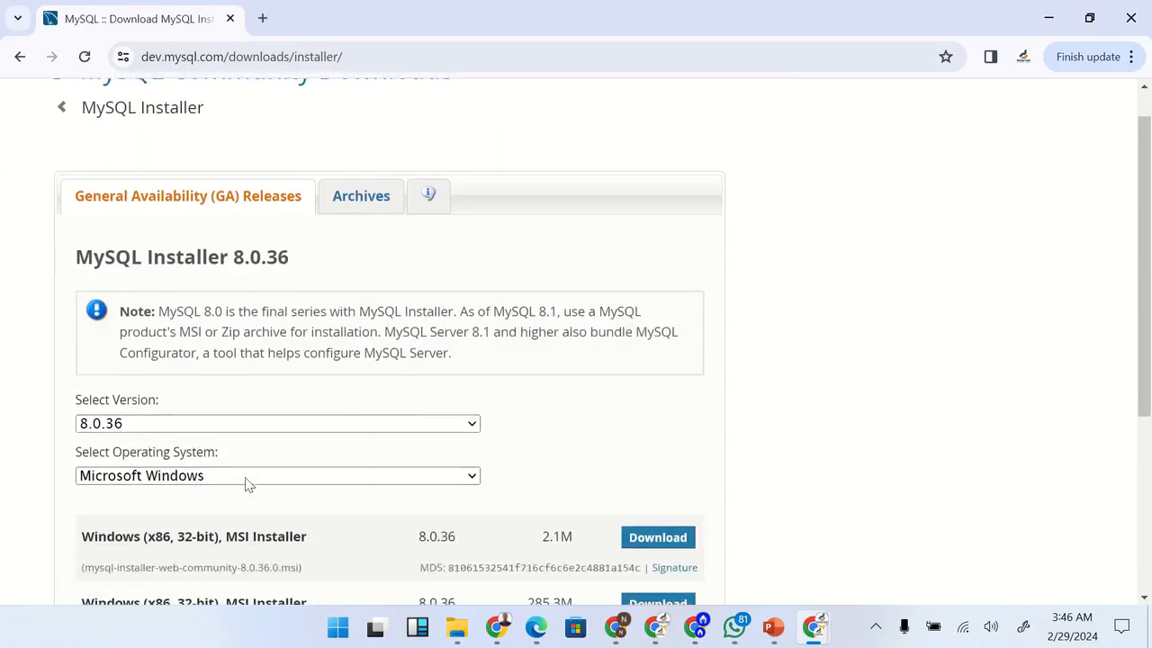
pyautogui.scroll(-2, 426, 463)
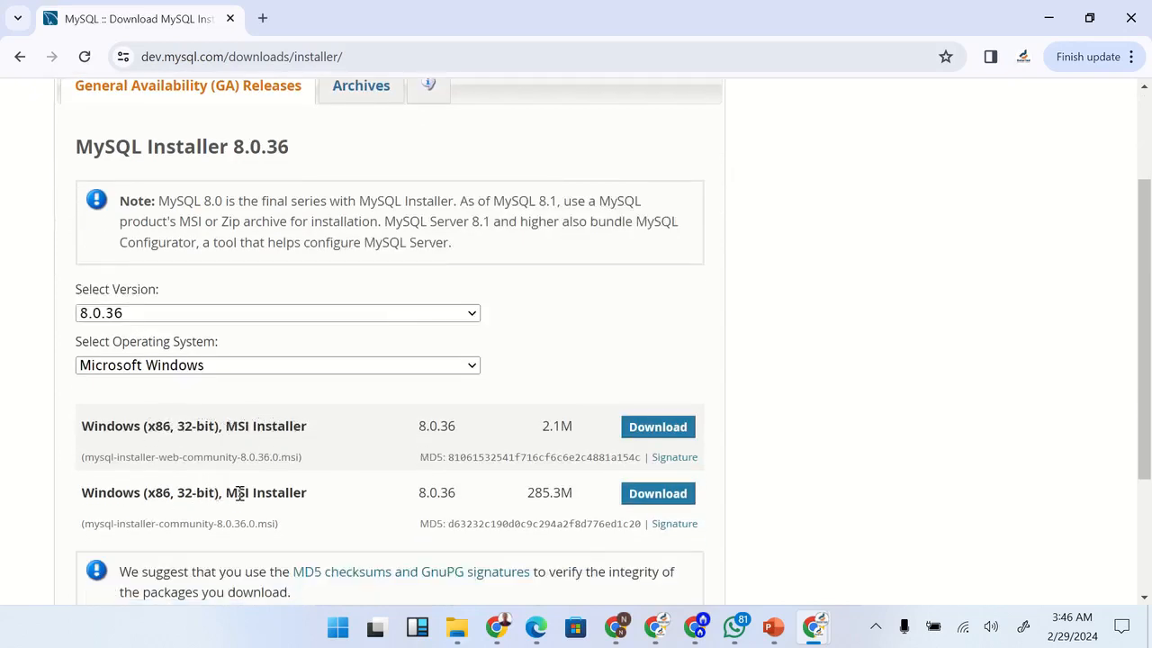
pyautogui.scroll(-1, 381, 496)
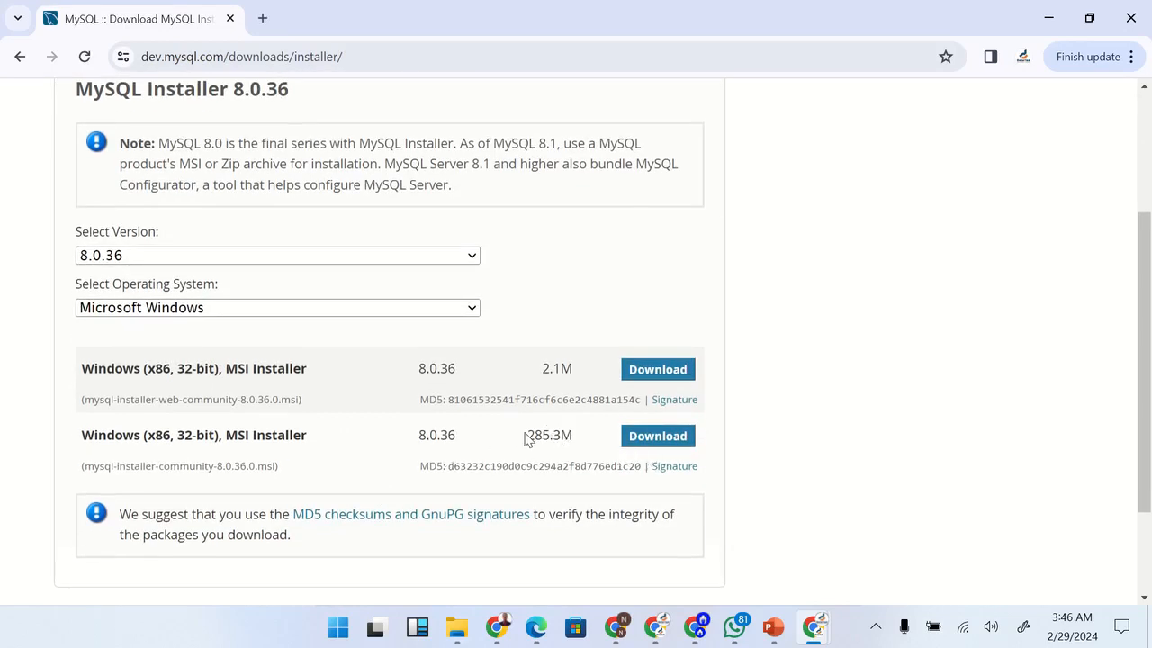
pyautogui.click(643, 442)
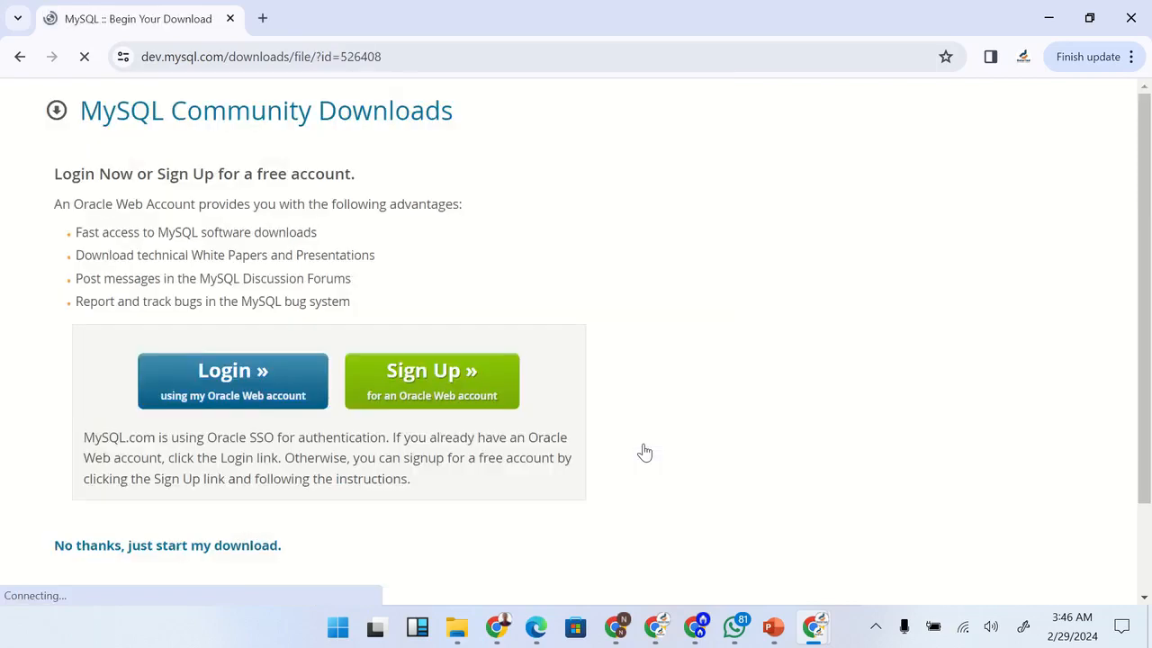
pyautogui.scroll(-2, 455, 535)
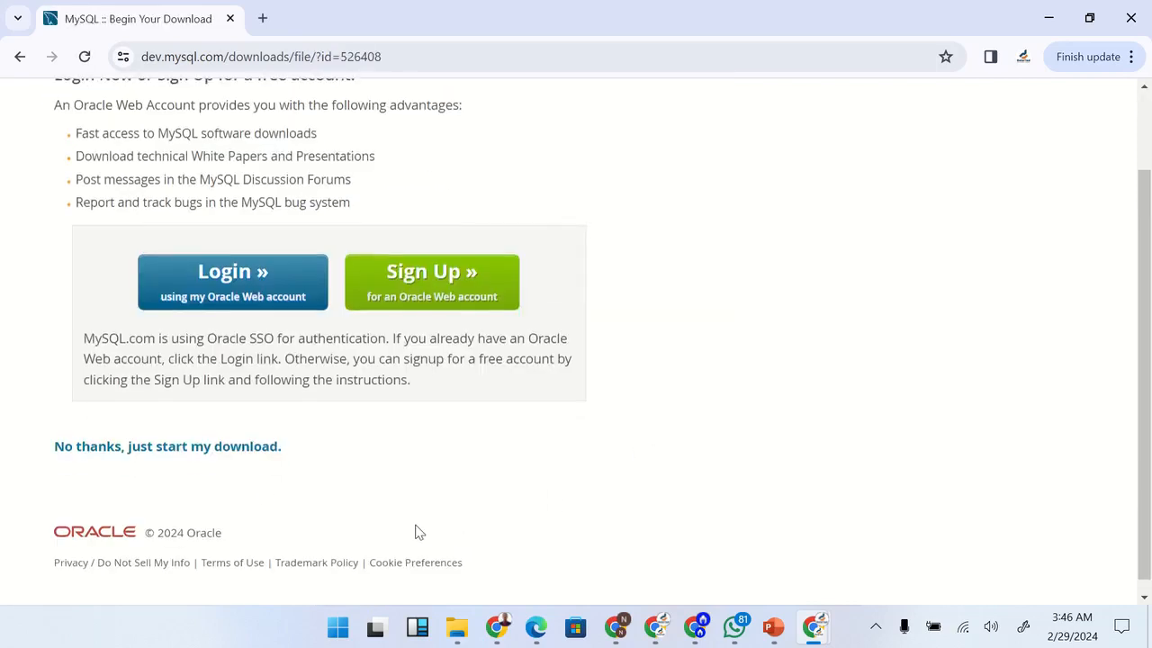
pyautogui.click(157, 450)
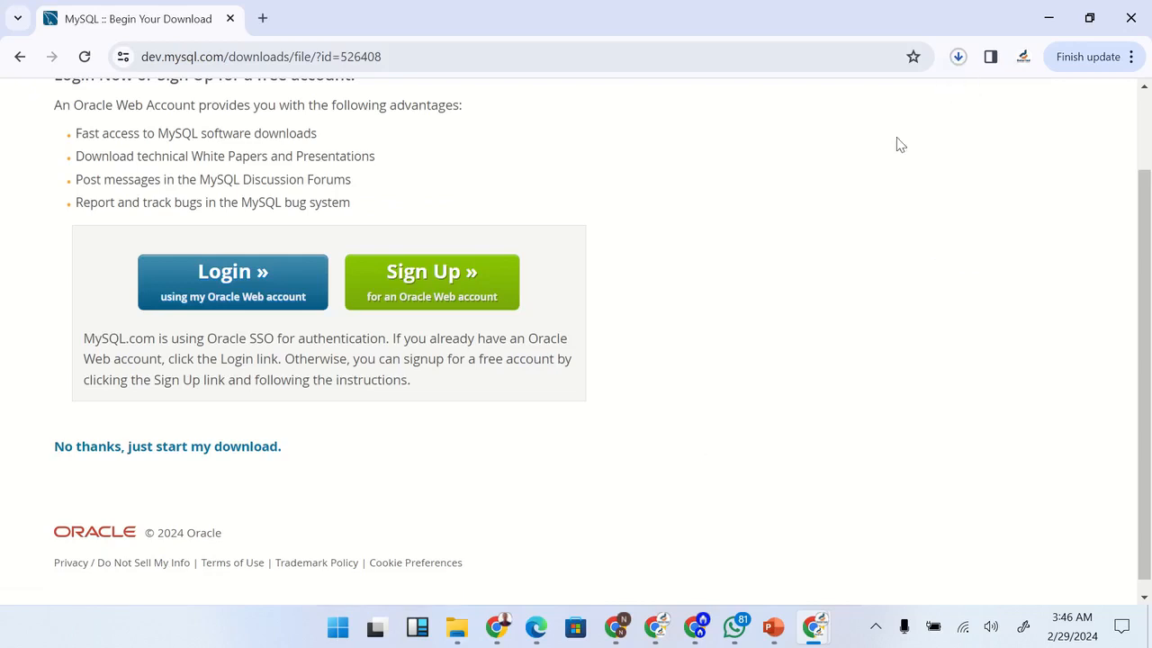
# Run the downloaded mysql-installer-community-8.0.36.0.msi and continue with the Custom setup type
pyautogui.click(960, 58)
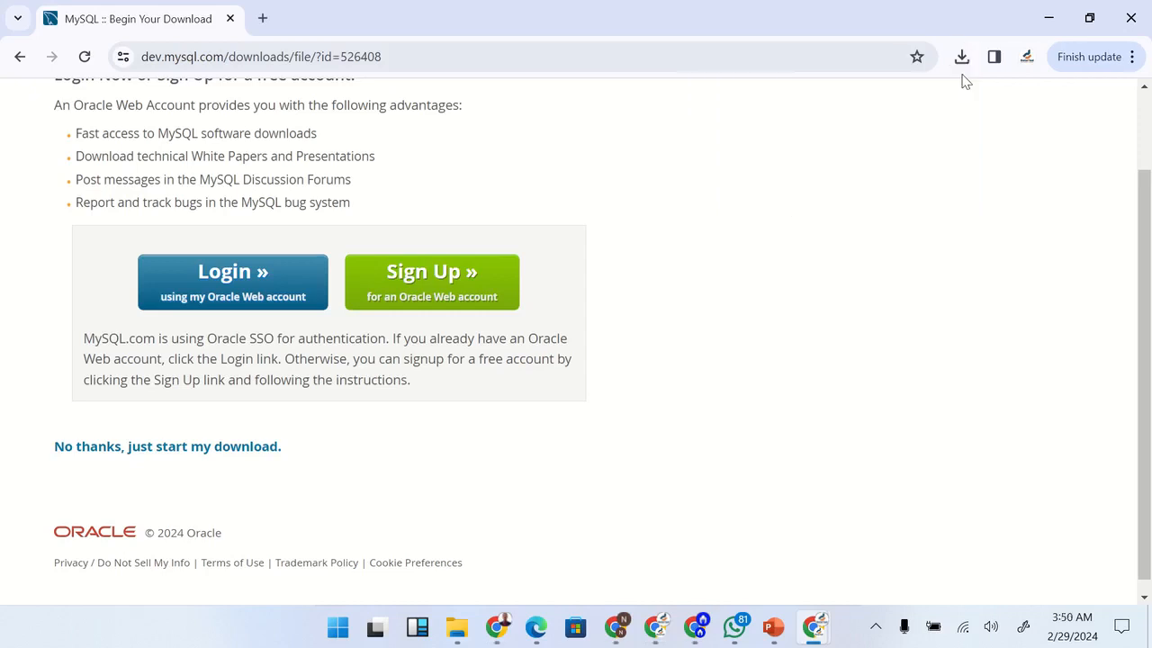
pyautogui.click(962, 57)
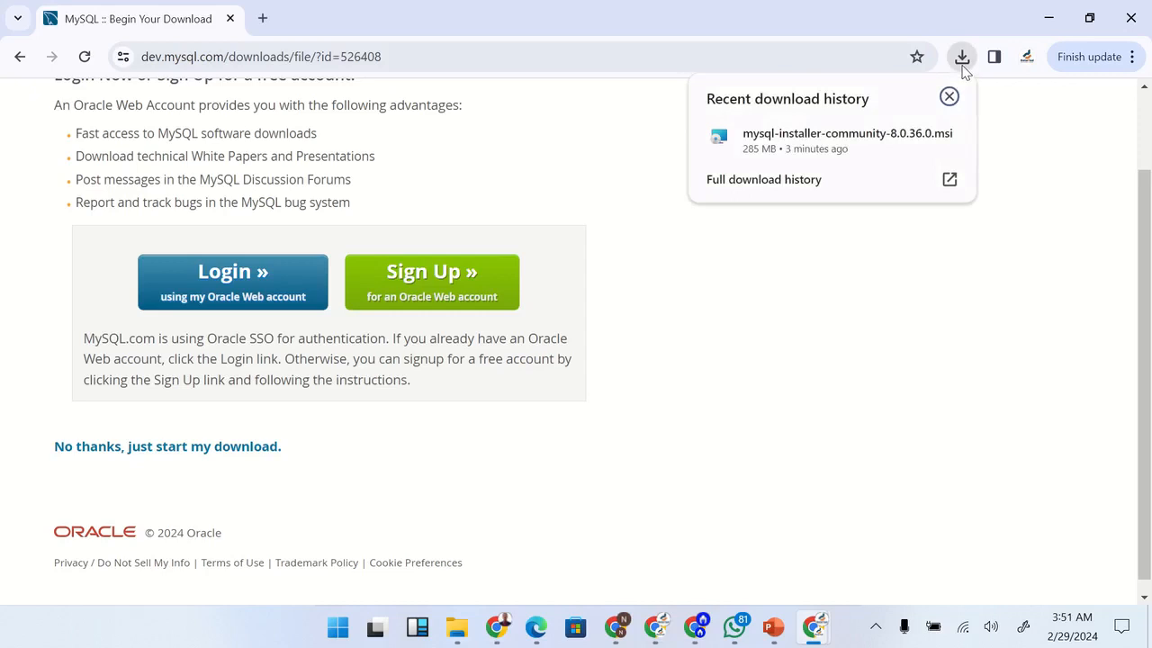
pyautogui.click(816, 140)
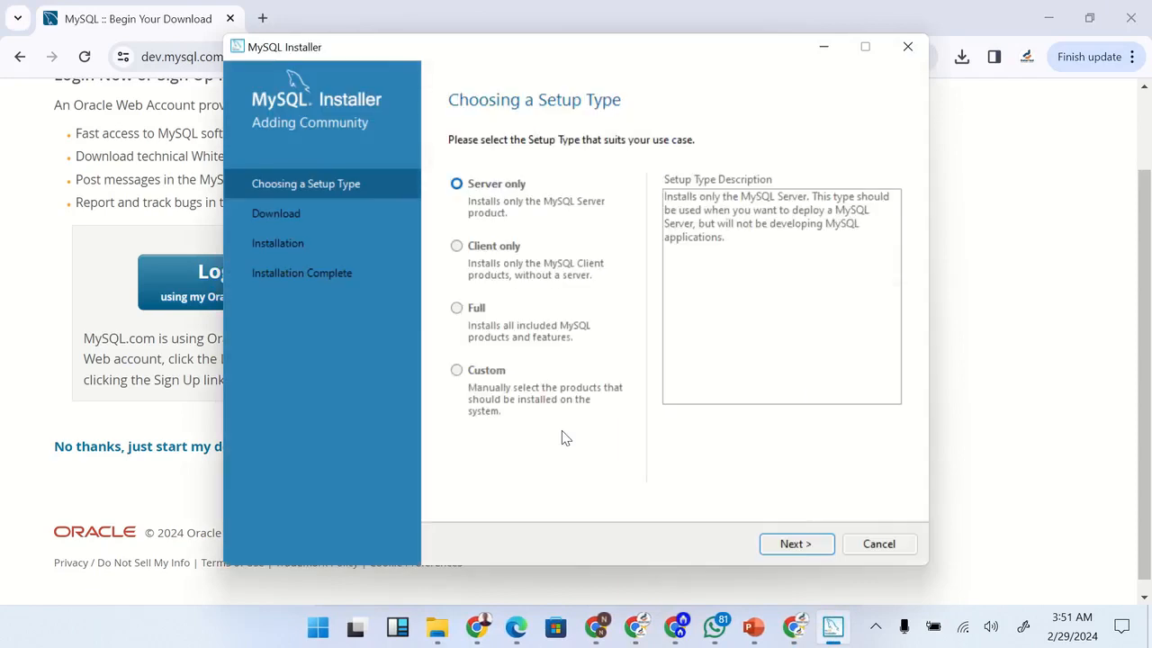
pyautogui.click(457, 370)
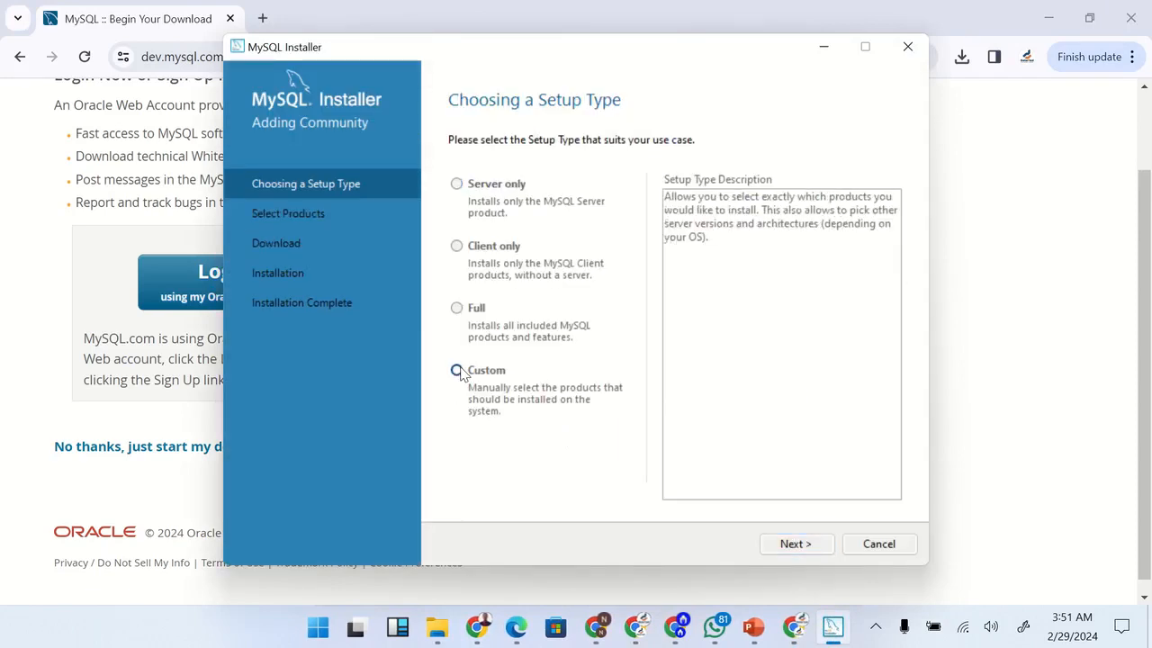
pyautogui.click(793, 544)
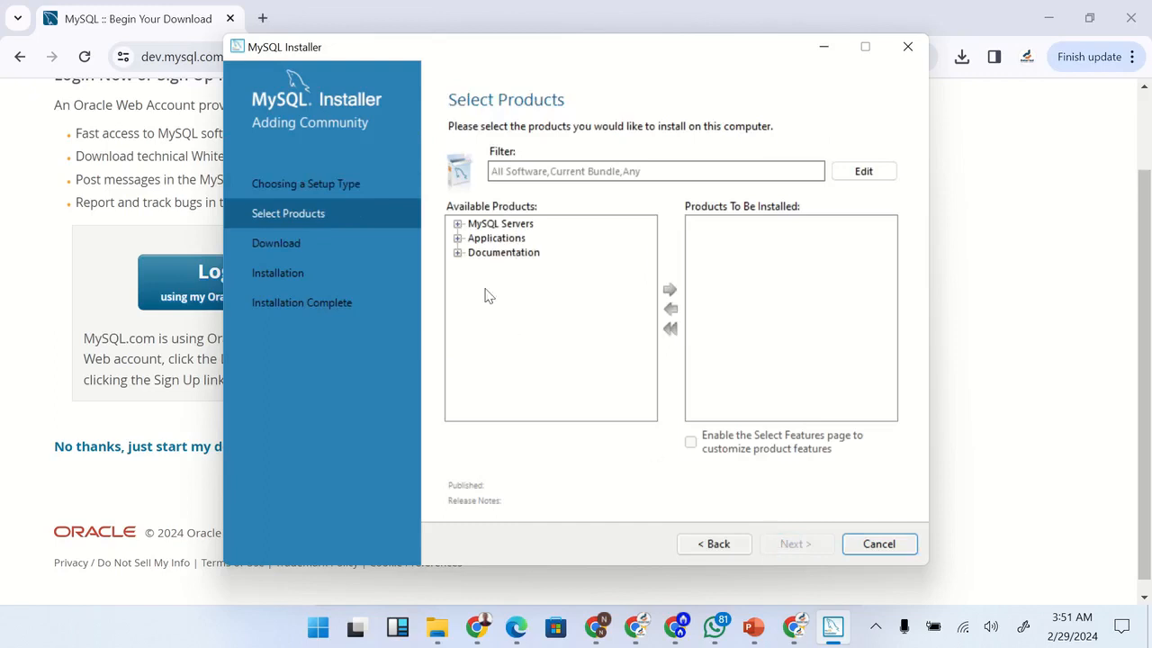
# Add MySQL Server 8.0.36 - X64 to the products to be installed and collapse the MySQL Servers category
pyautogui.click(457, 224)
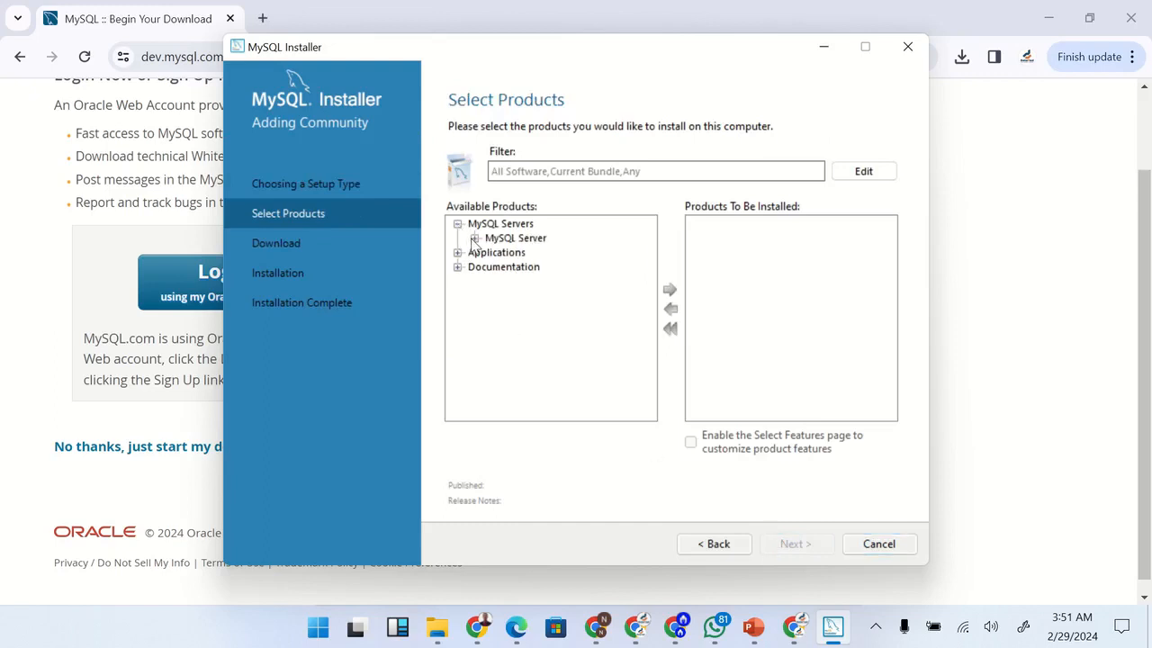
pyautogui.click(475, 239)
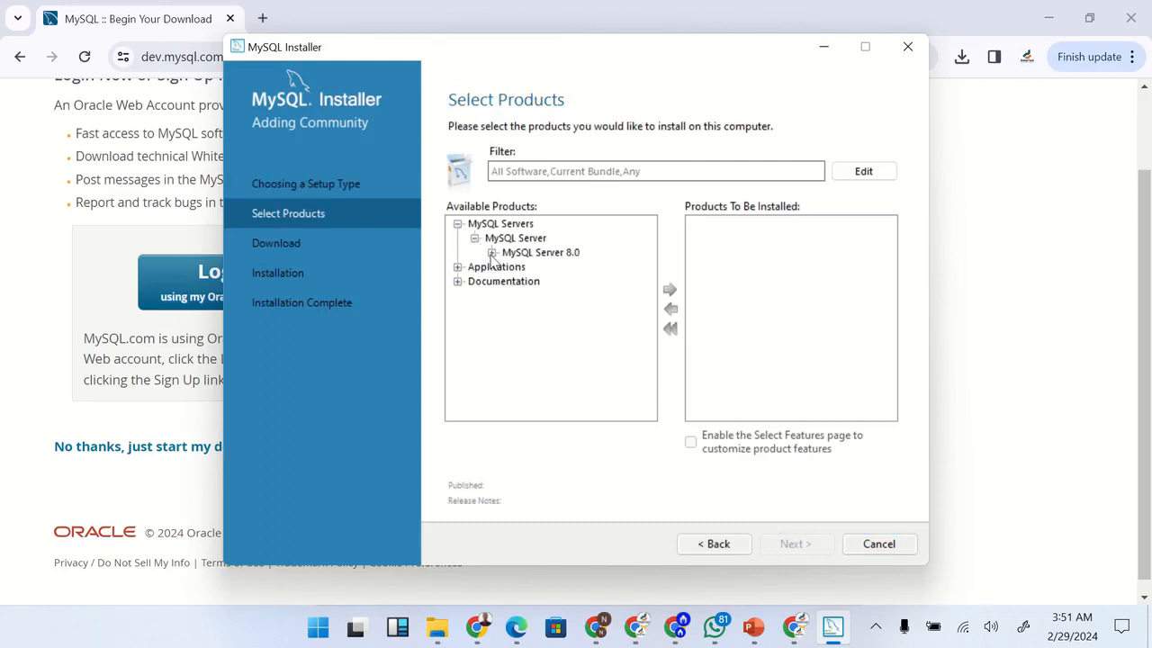
pyautogui.click(492, 253)
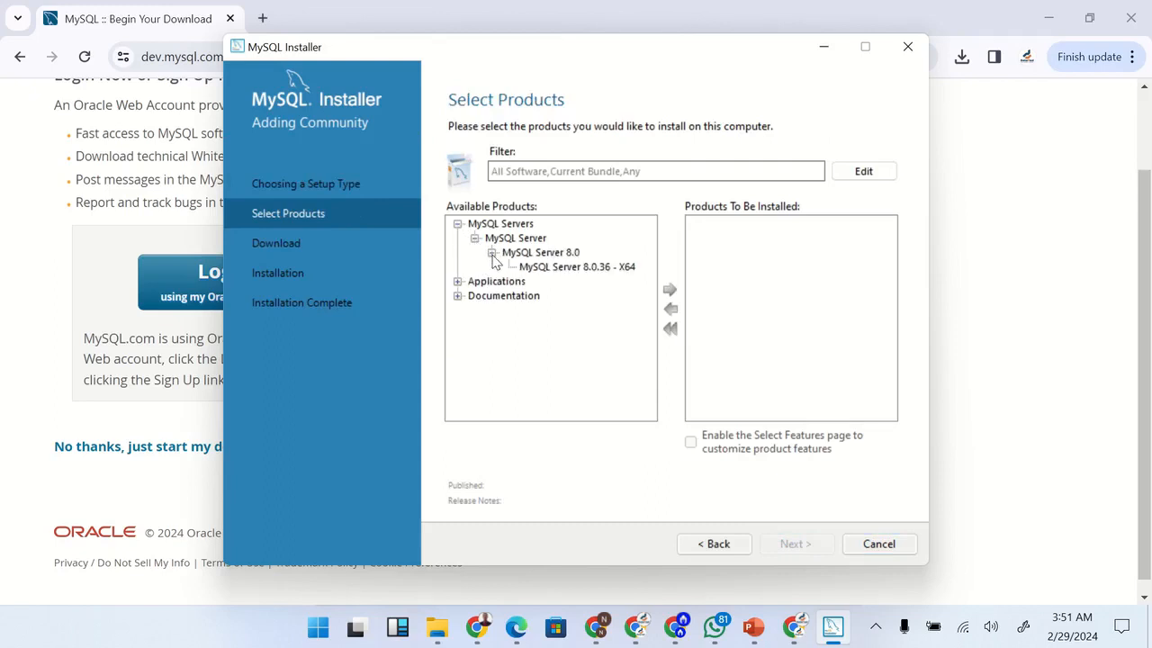
pyautogui.click(544, 268)
pyautogui.click(670, 290)
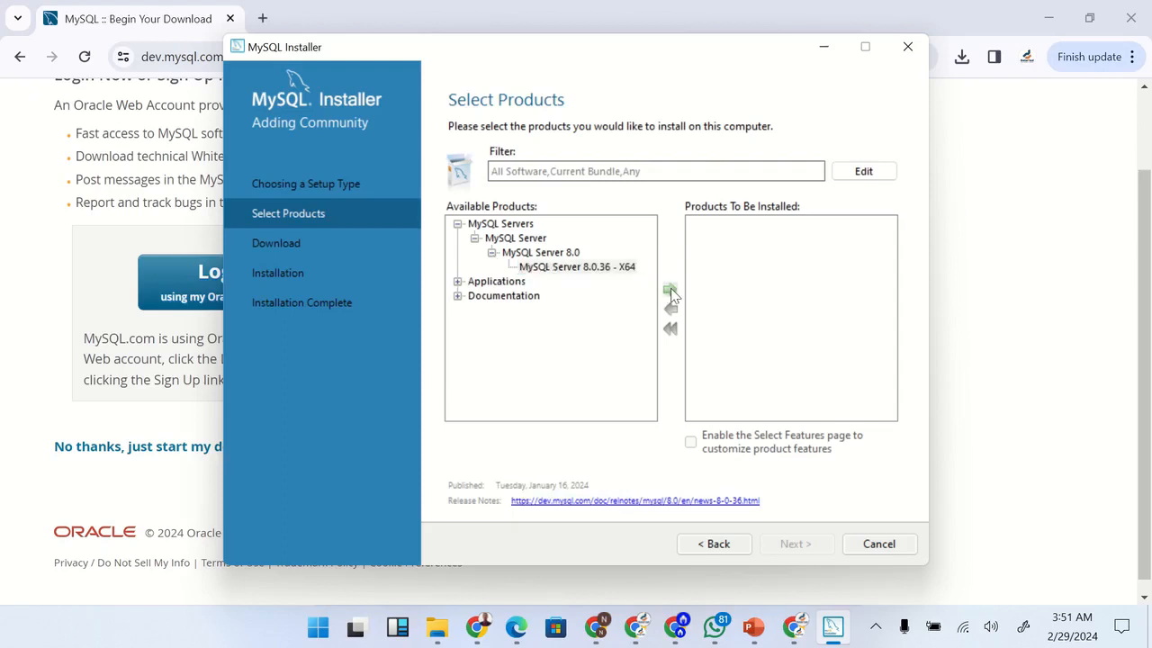
pyautogui.click(457, 224)
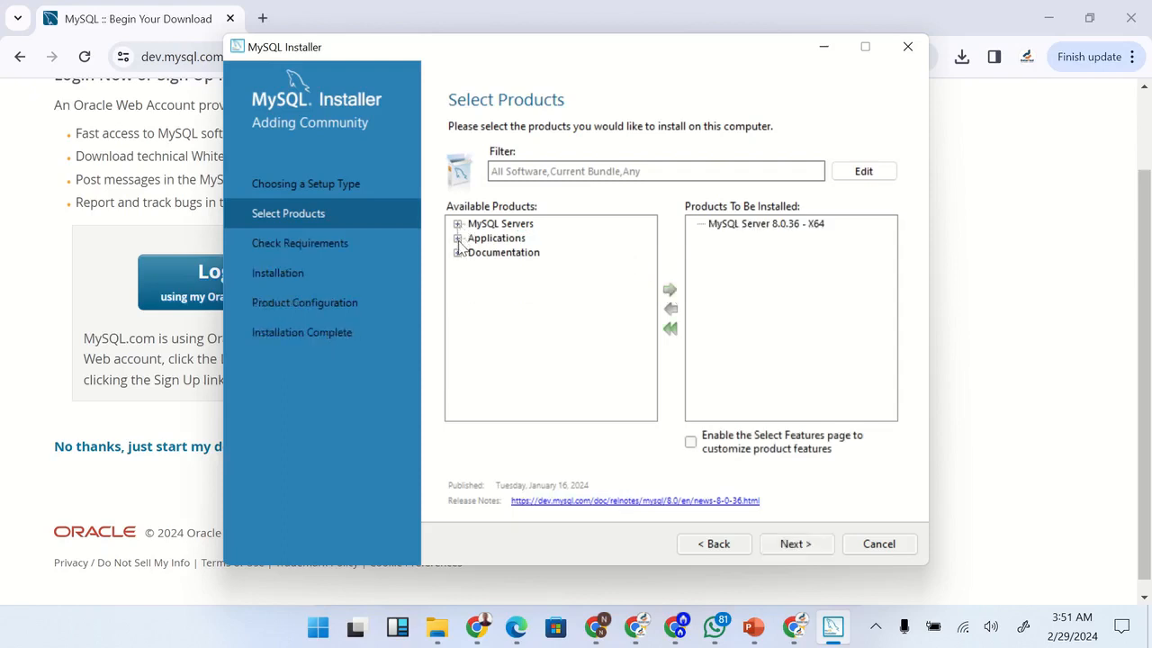
# Add MySQL Workbench 8.0.36 - X64 from the Applications category to the products to be installed
pyautogui.click(458, 238)
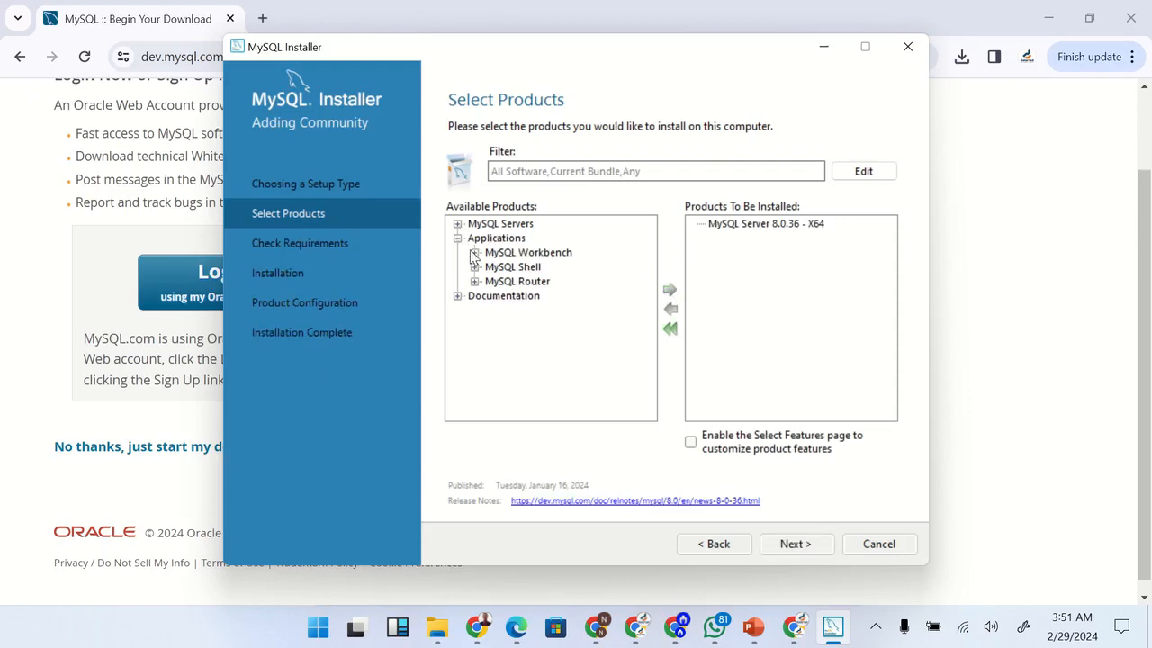
pyautogui.click(476, 253)
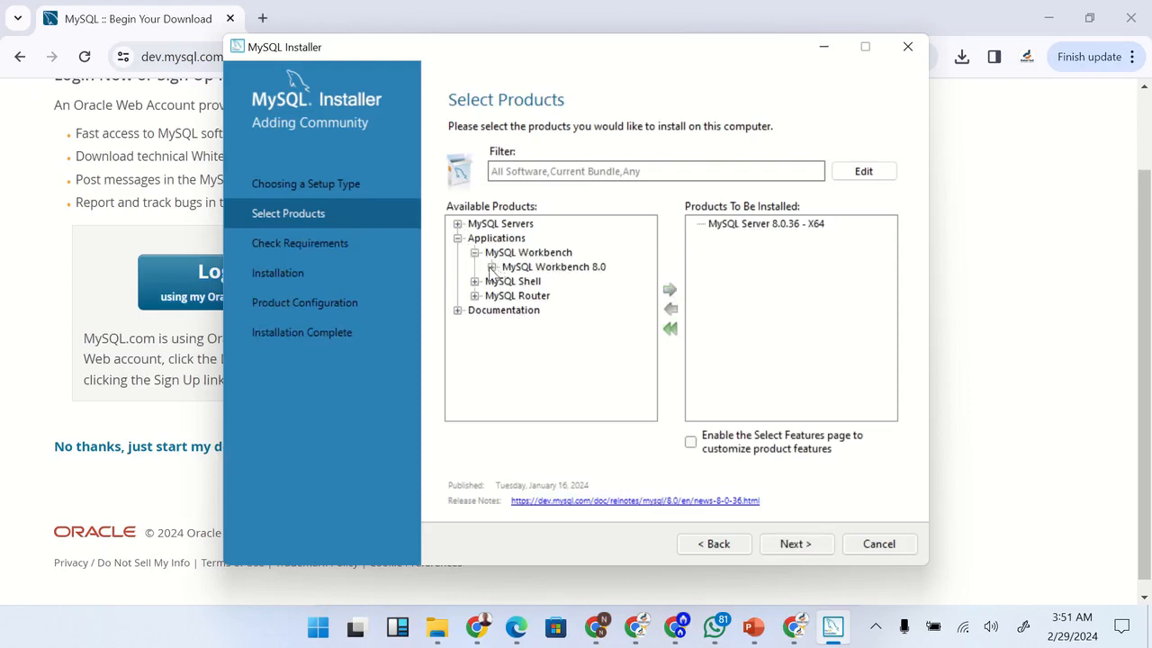
pyautogui.click(493, 267)
pyautogui.click(540, 283)
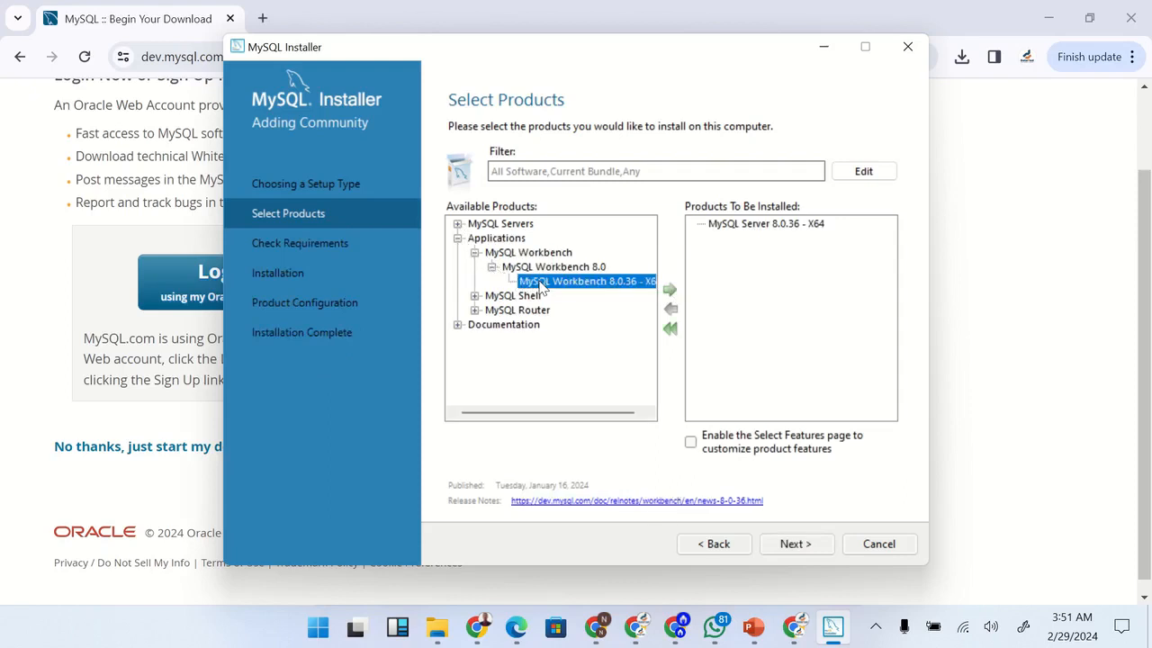
pyautogui.click(667, 291)
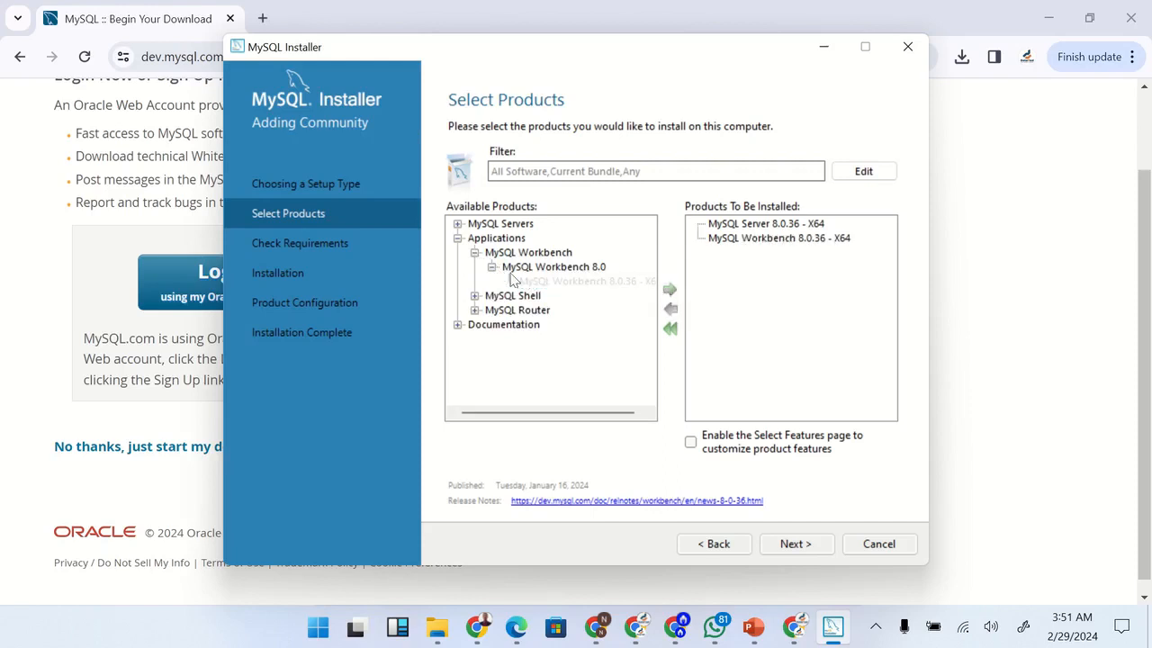
# Add MySQL Shell 8.0.36 - X64 to the products to be installed and proceed to the requirements check
pyautogui.click(474, 296)
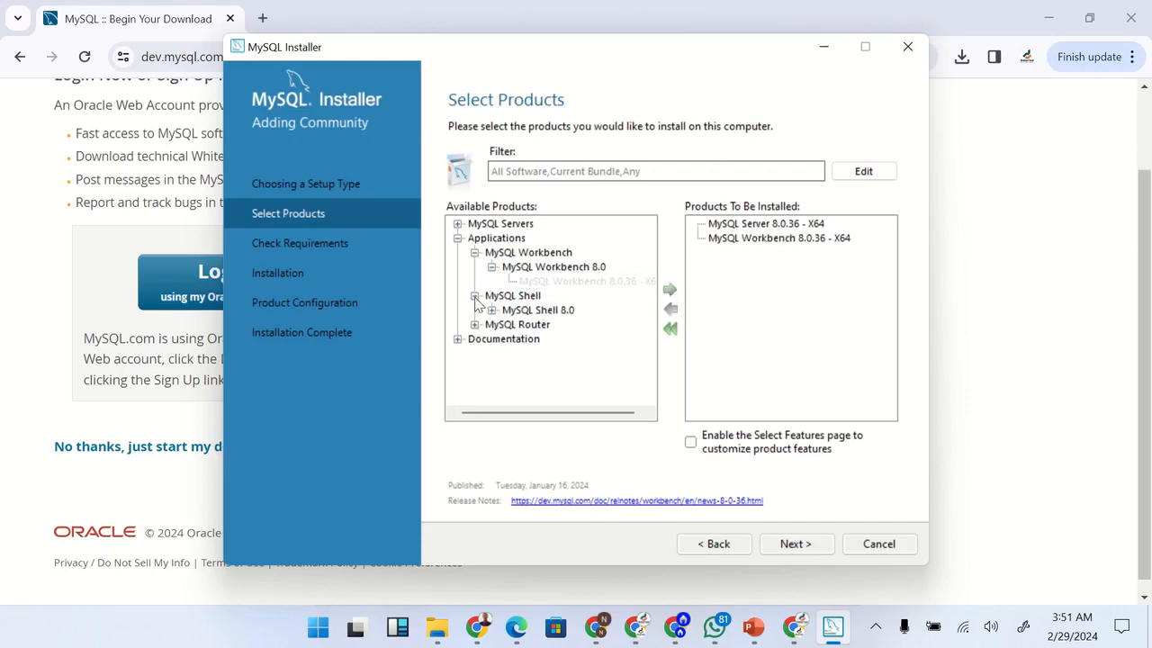
pyautogui.click(493, 310)
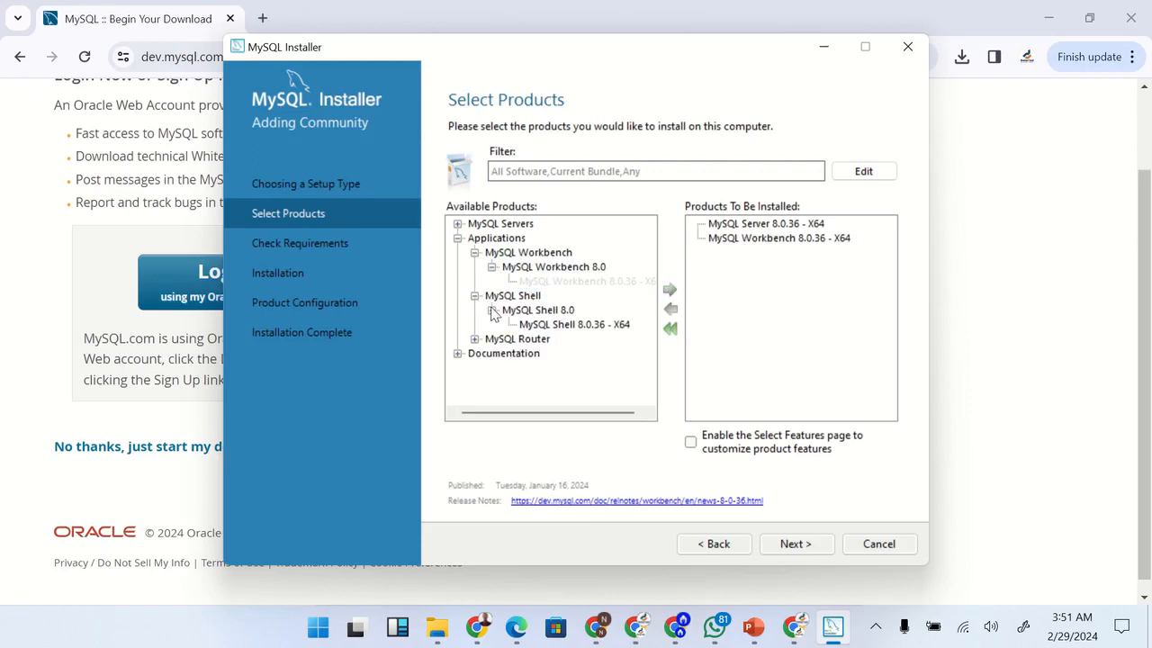
pyautogui.click(540, 326)
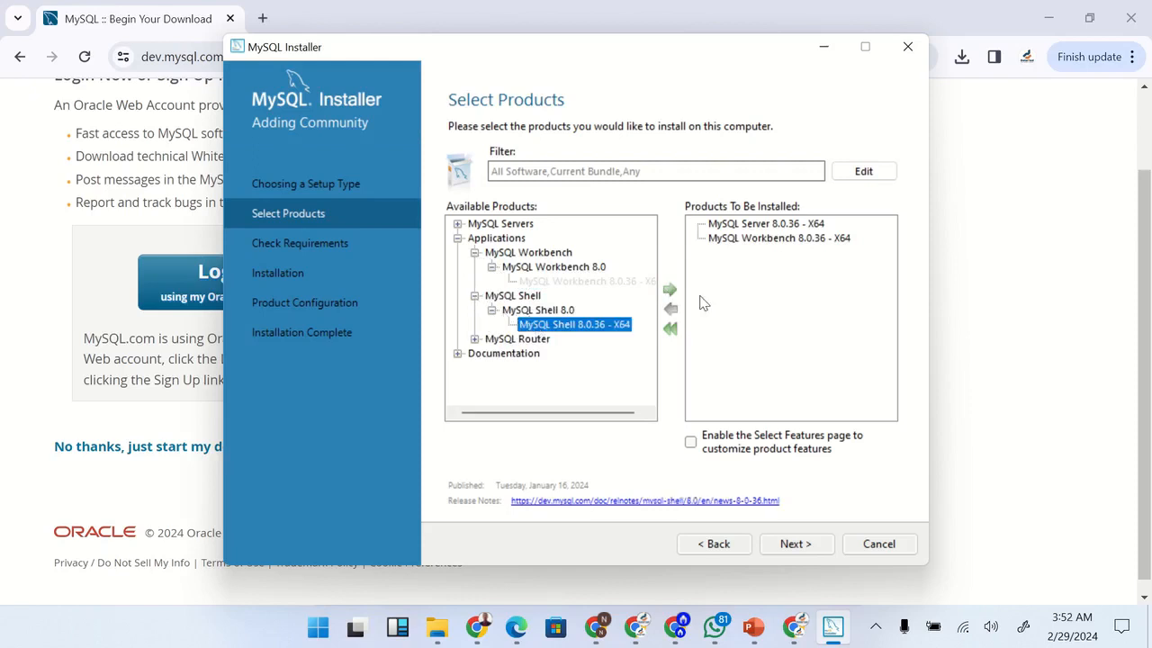
pyautogui.click(674, 292)
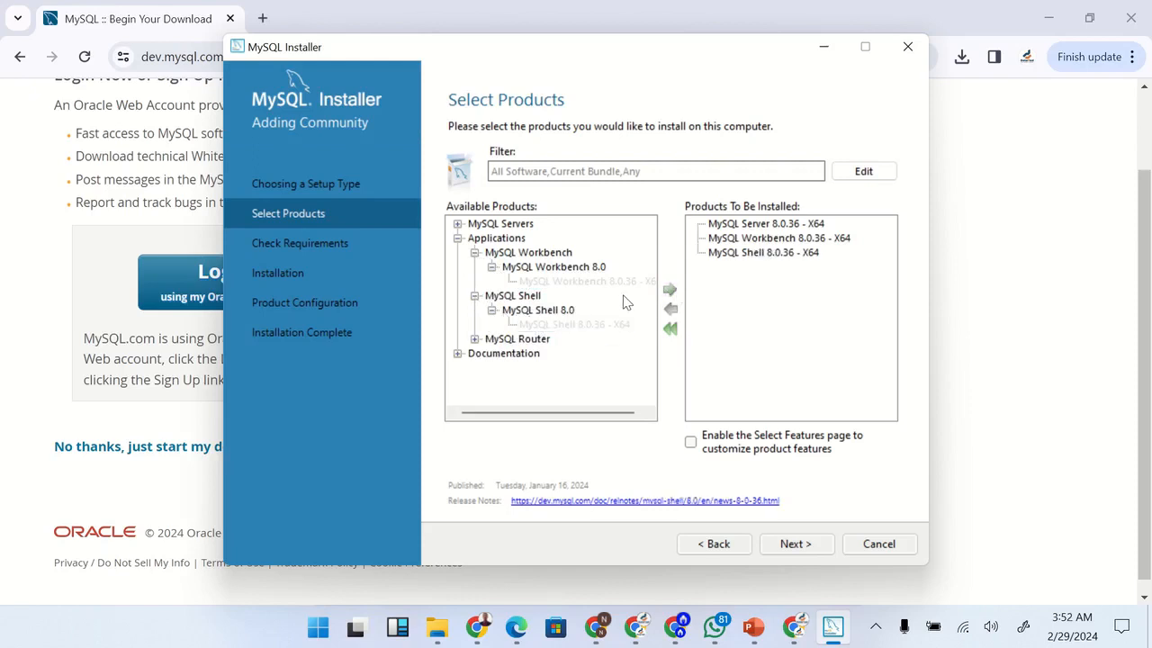
pyautogui.click(459, 238)
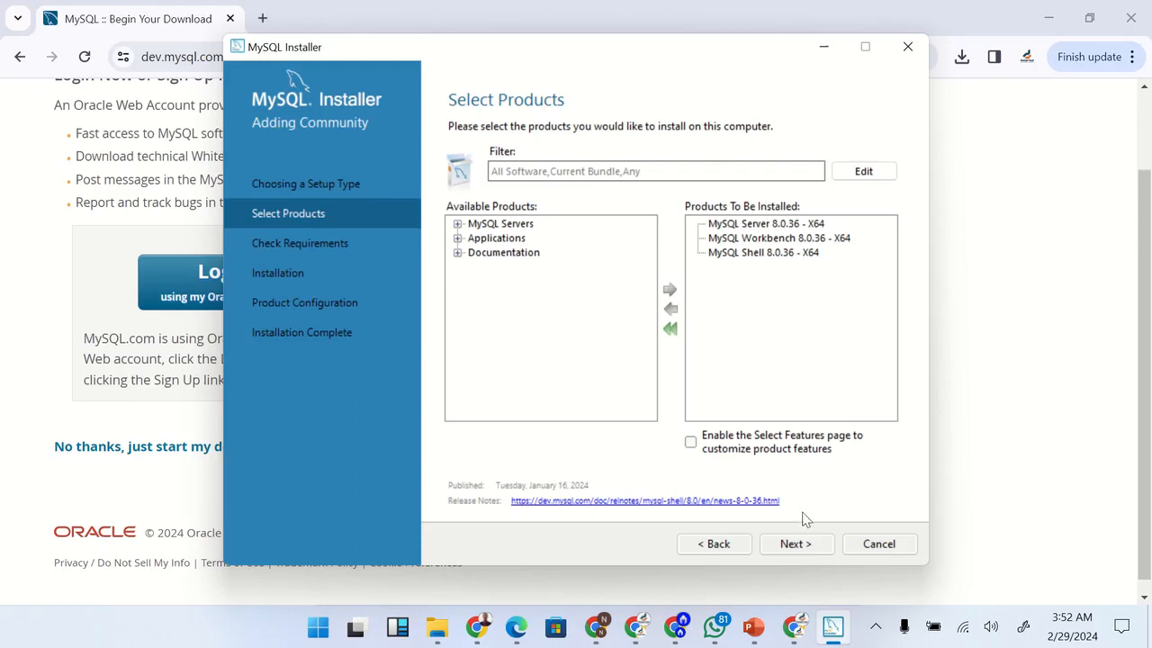
pyautogui.click(796, 544)
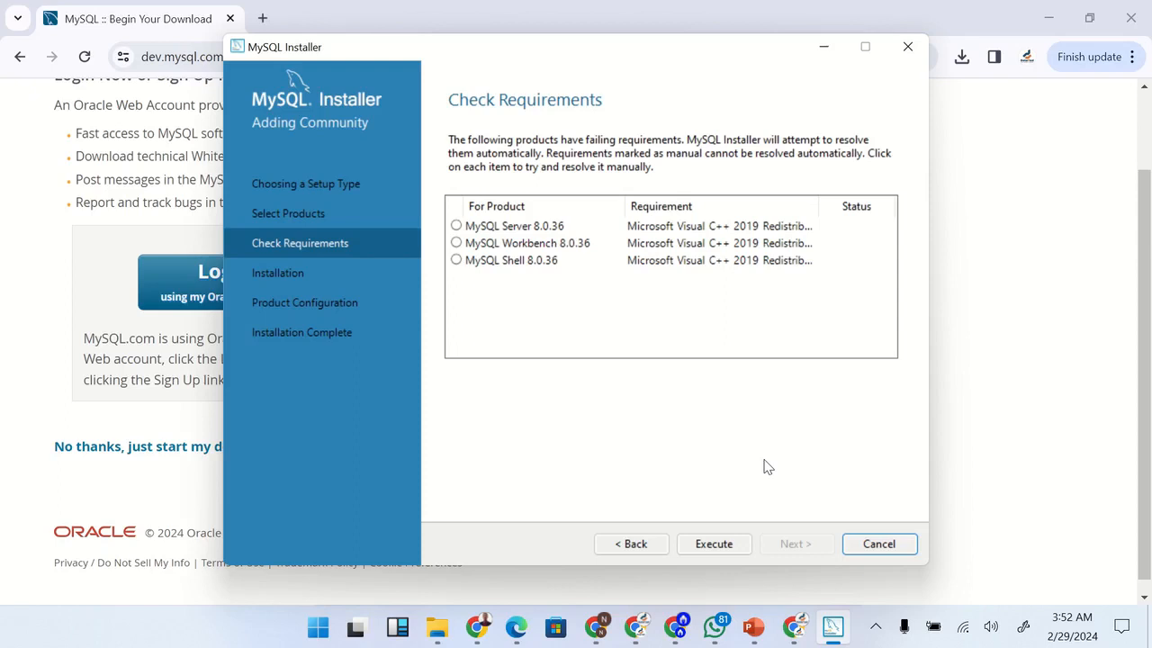
# Review the requirement details for MySQL Server, Workbench and Shell, and start resolving the failing requirements automatically
pyautogui.click(540, 232)
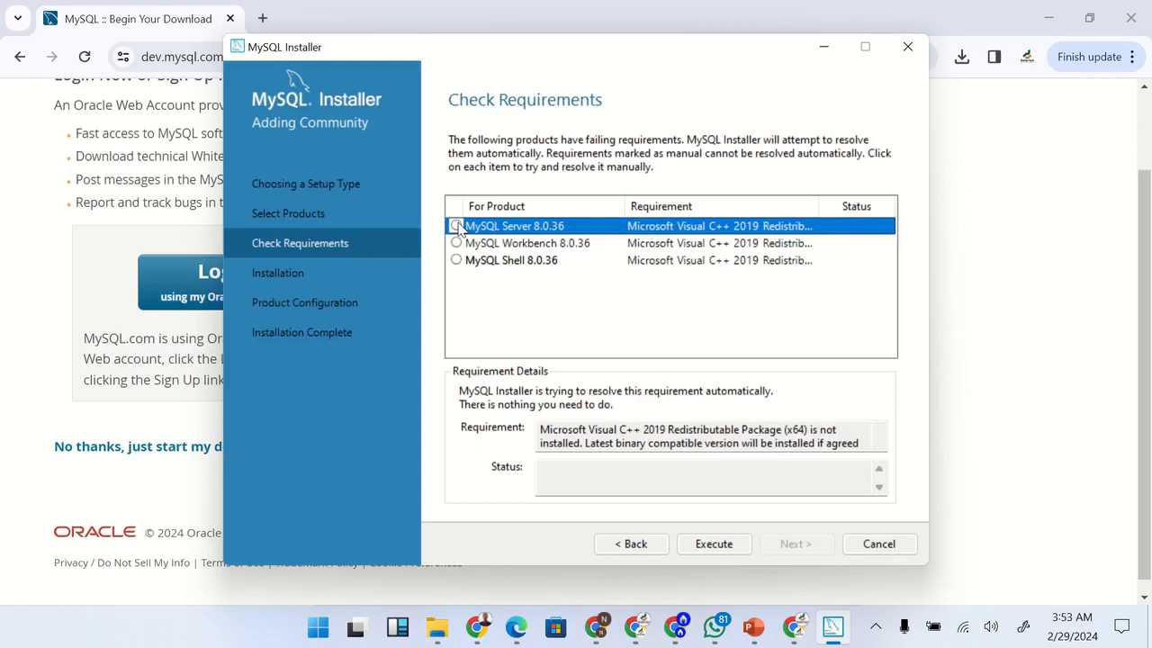
pyautogui.click(525, 245)
pyautogui.click(527, 262)
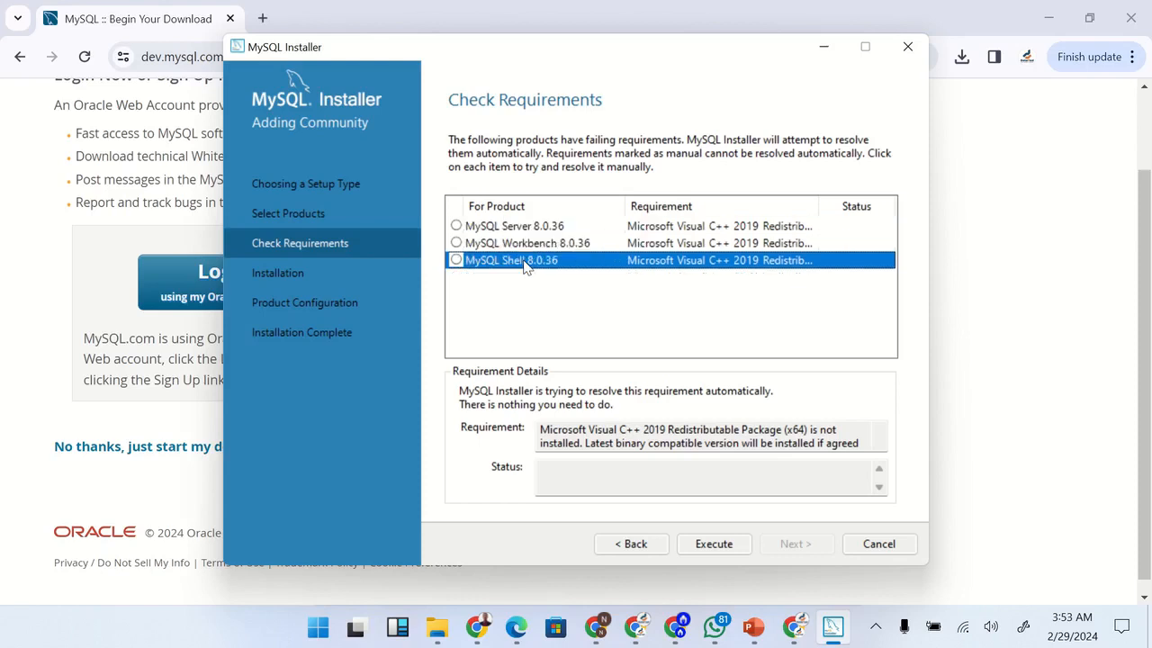
pyautogui.click(510, 227)
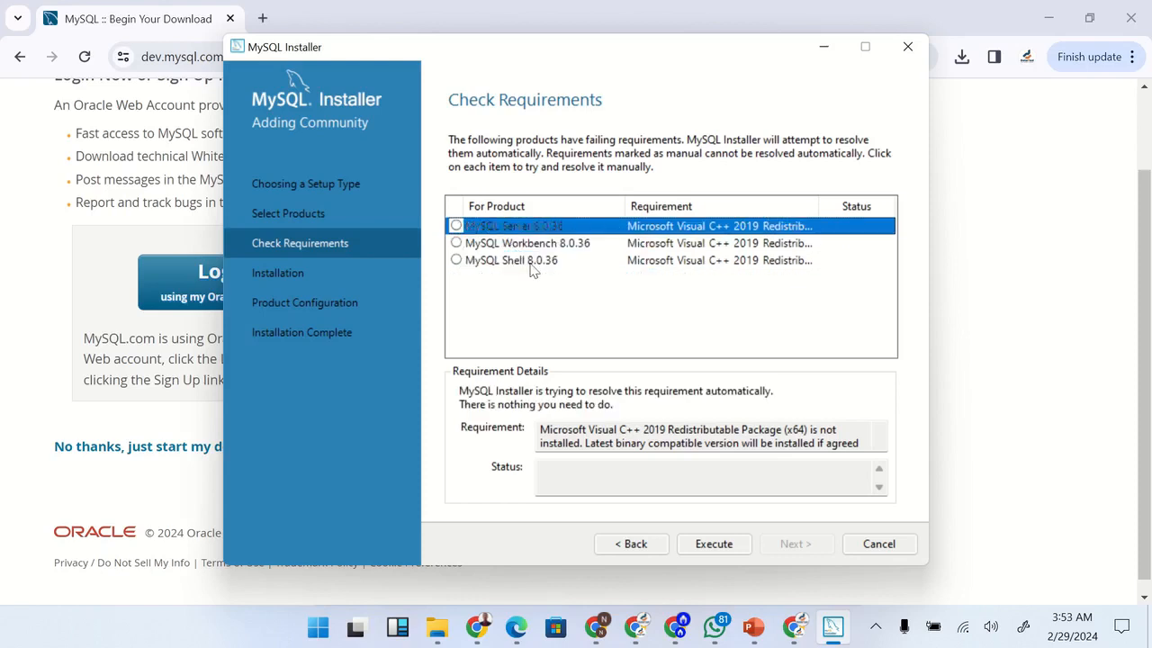
pyautogui.click(738, 543)
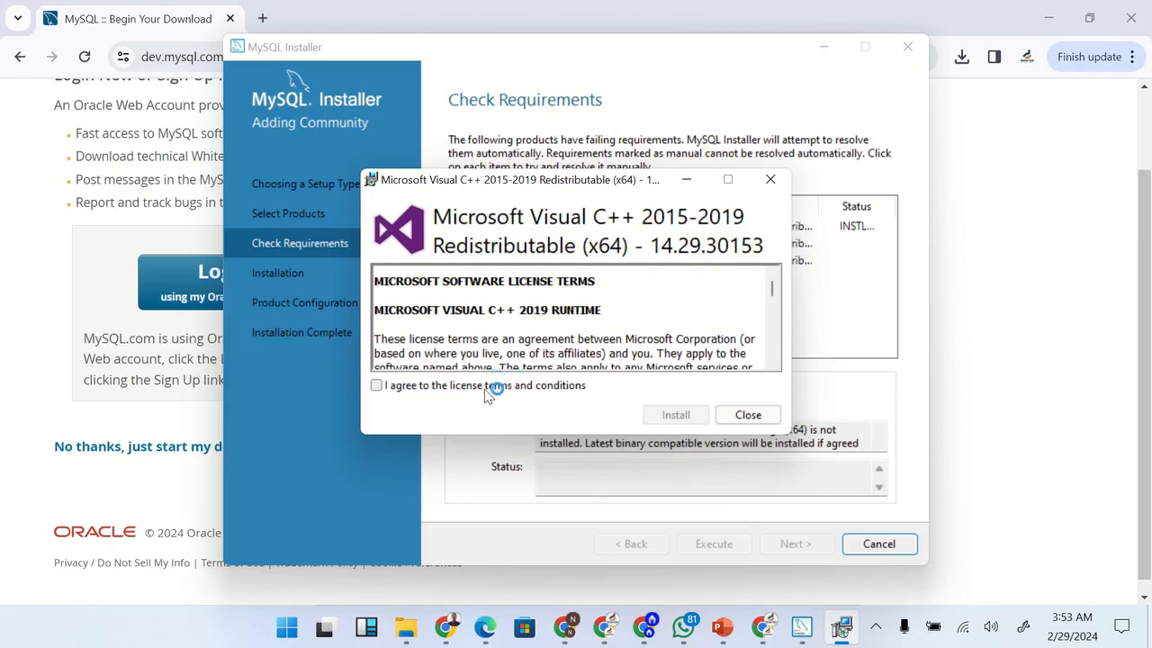
# Accept the Microsoft Visual C++ 2015-2019 Redistributable (x64) license terms, install the package and close its setup
pyautogui.click(378, 388)
pyautogui.click(676, 416)
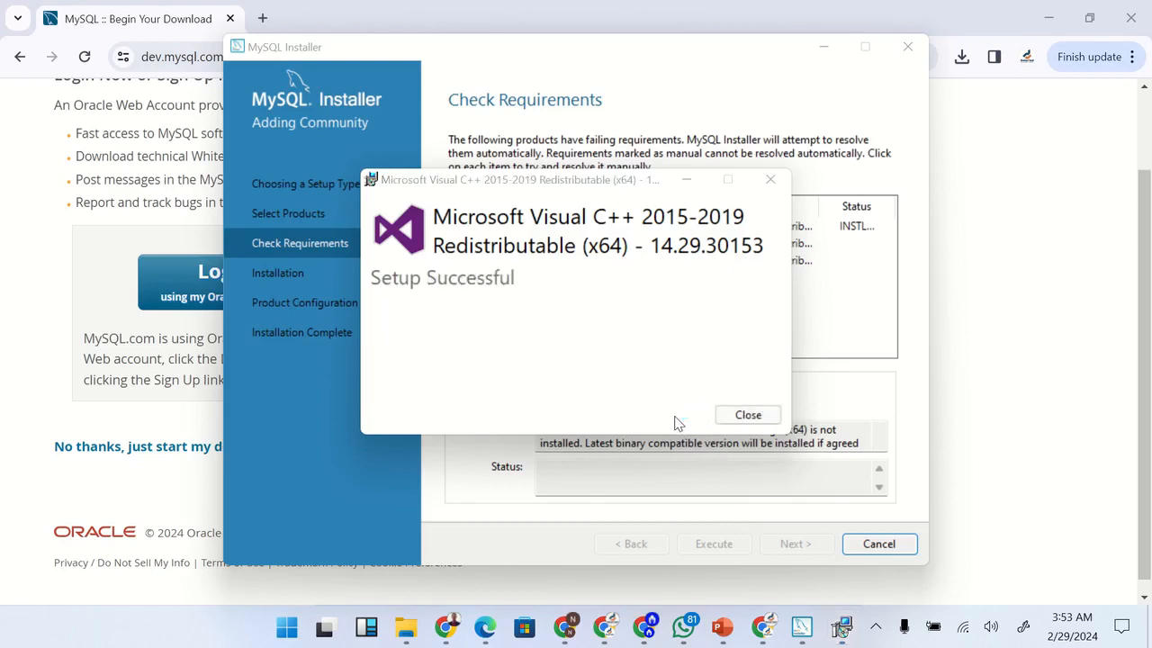
pyautogui.click(743, 415)
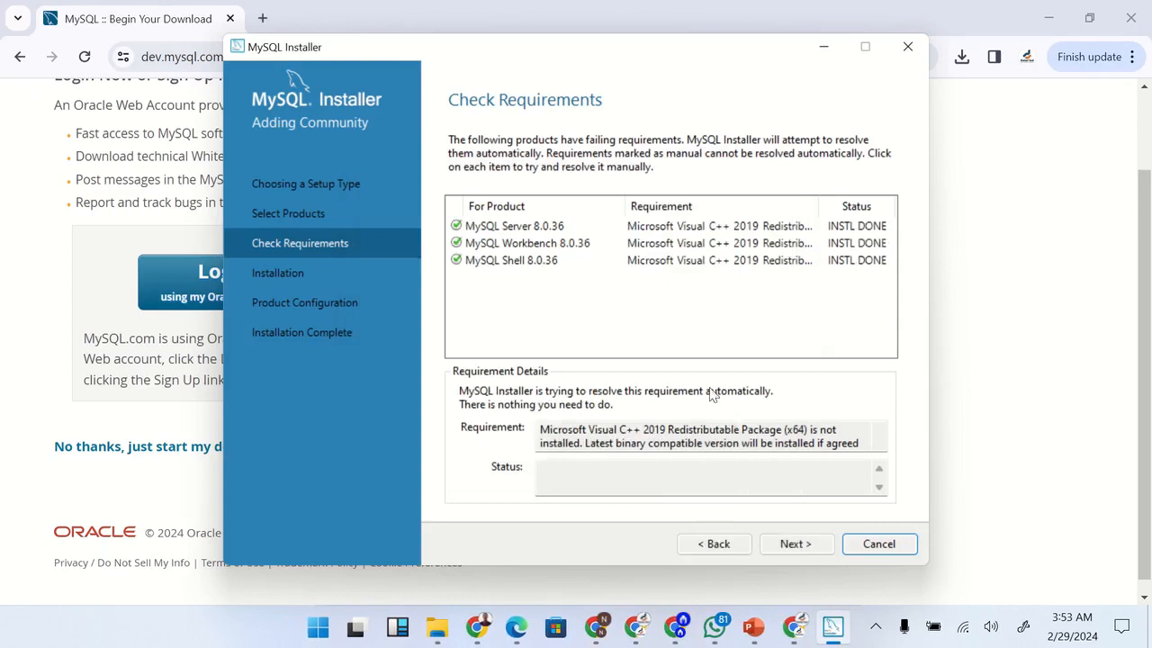
# Proceed past the requirements check, install MySQL Server, Workbench and Shell 8.0.36, and continue to product configuration
pyautogui.click(795, 545)
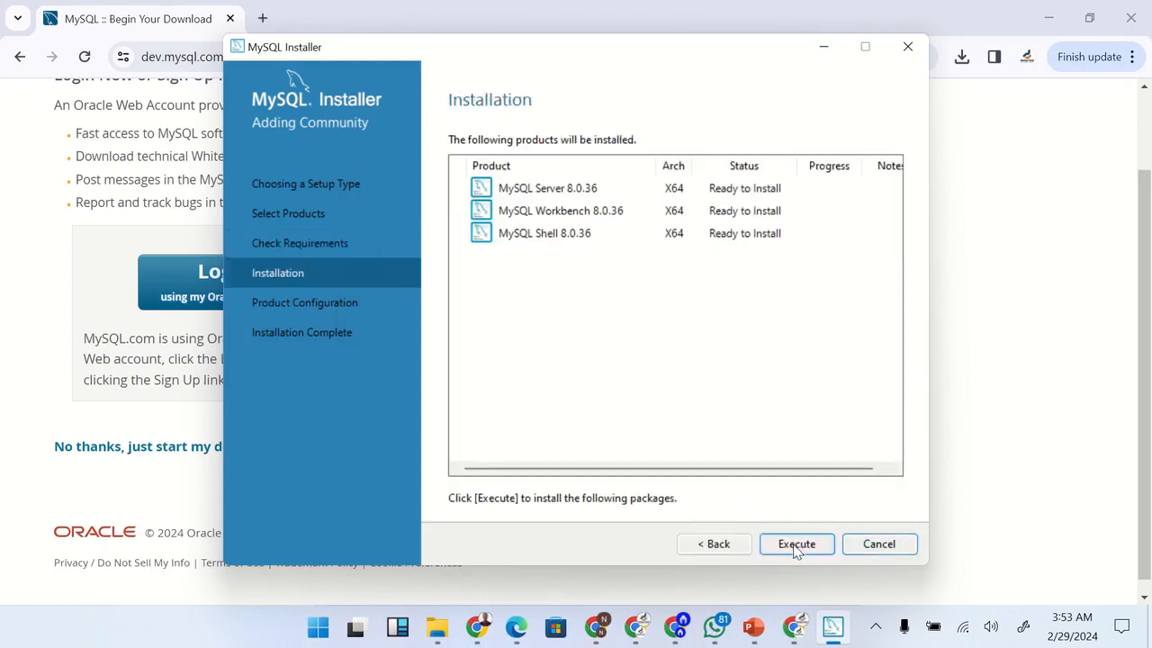
pyautogui.click(795, 547)
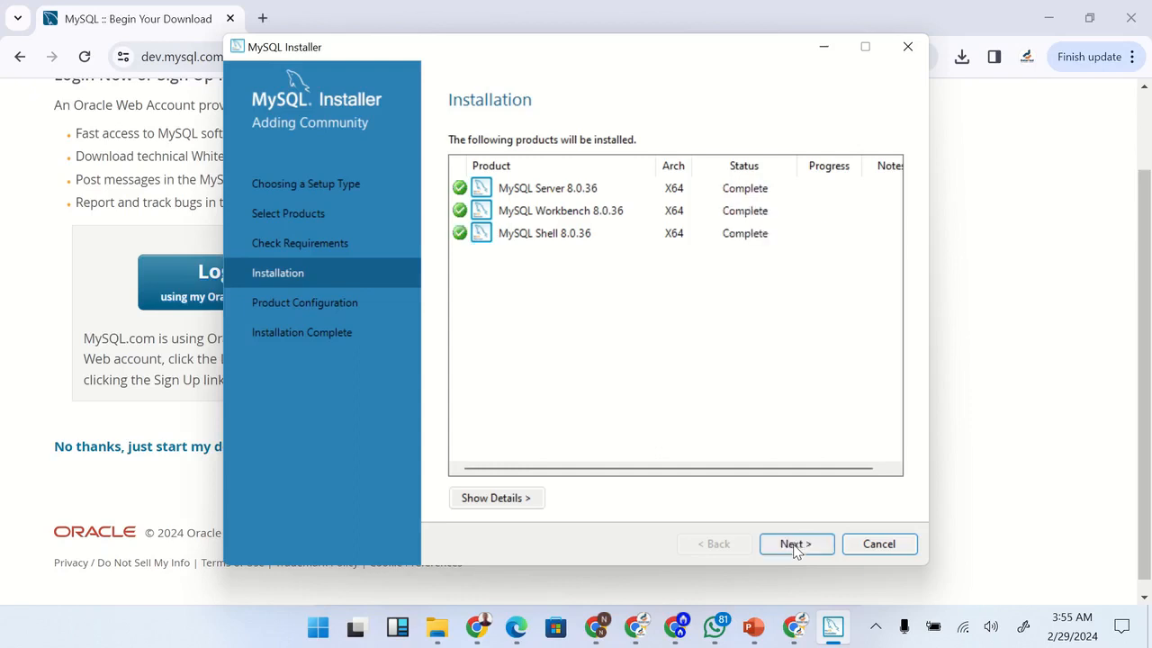
pyautogui.click(796, 545)
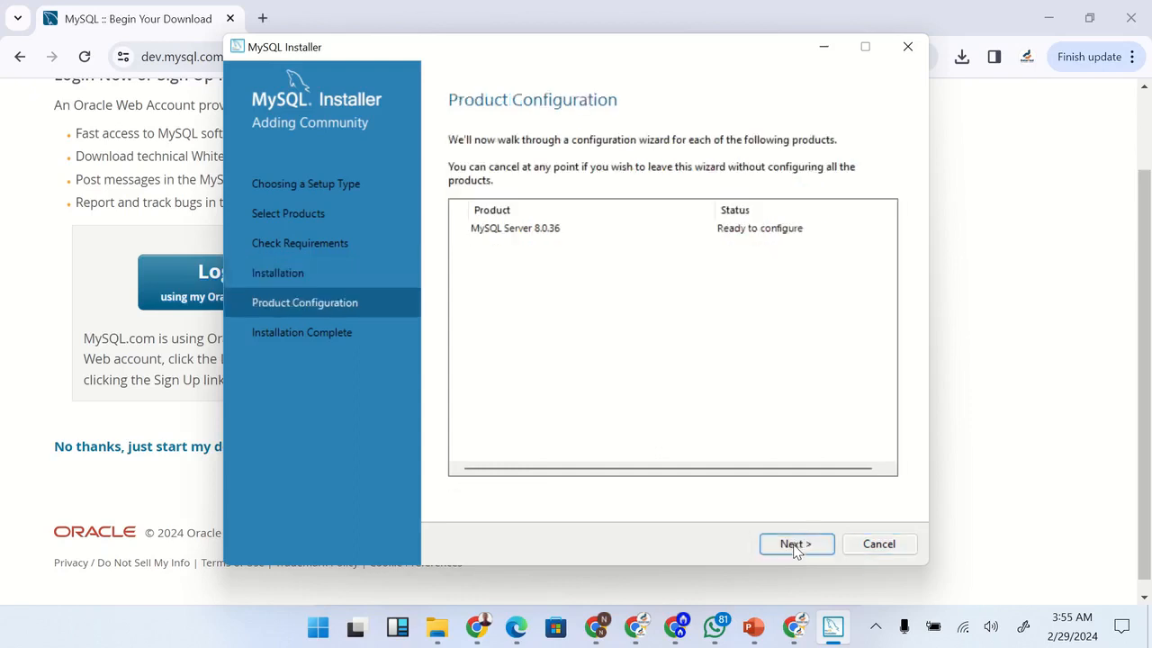
# Configure MySQL Server as a Development Computer with TCP/IP port 3306 and strong password encryption for authentication
pyautogui.click(796, 545)
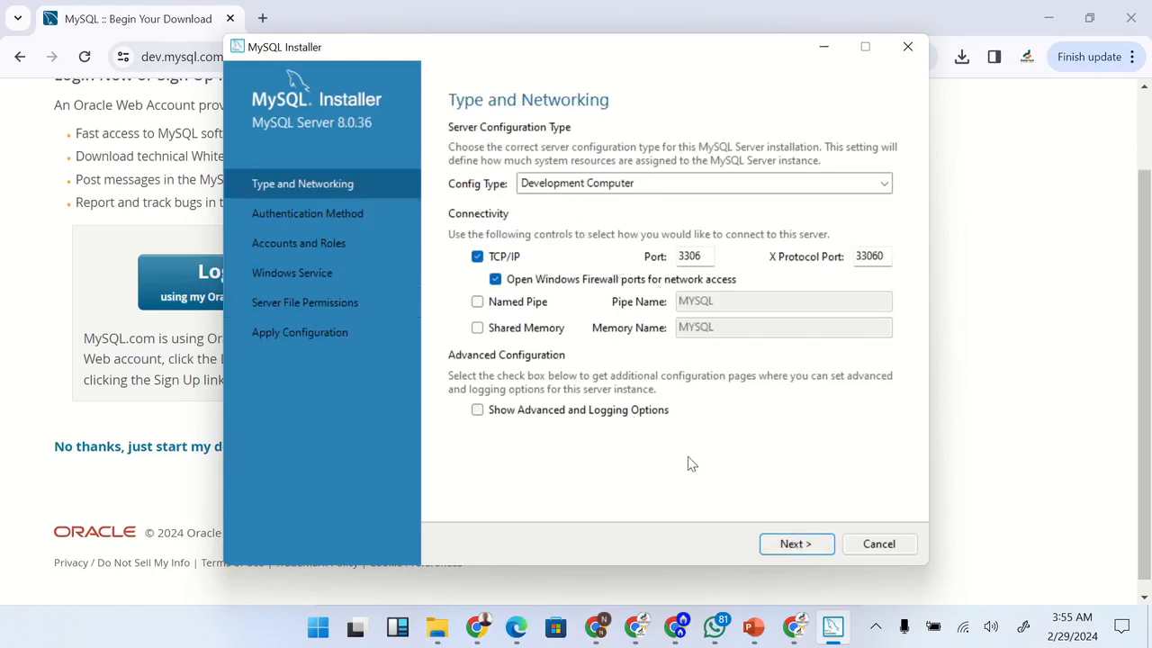
pyautogui.click(784, 547)
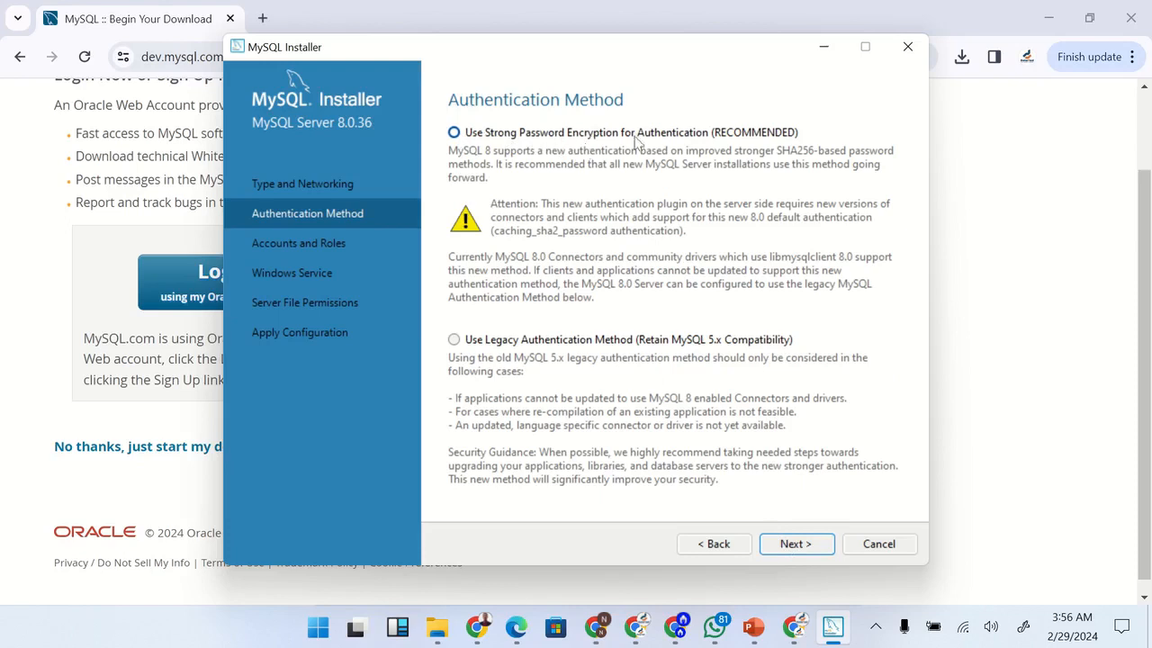
pyautogui.click(794, 543)
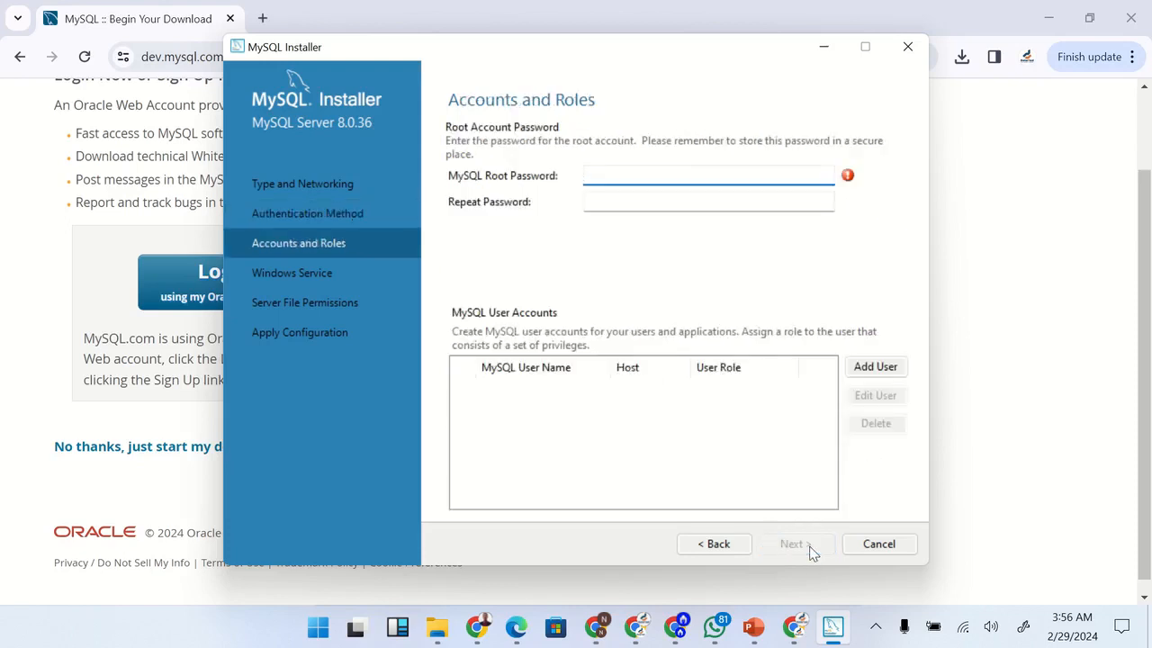
# Enter and repeat the MySQL root account password, and continue without adding other user accounts
pyautogui.write('123456789')
pyautogui.click(692, 199)
pyautogui.write('1234567')
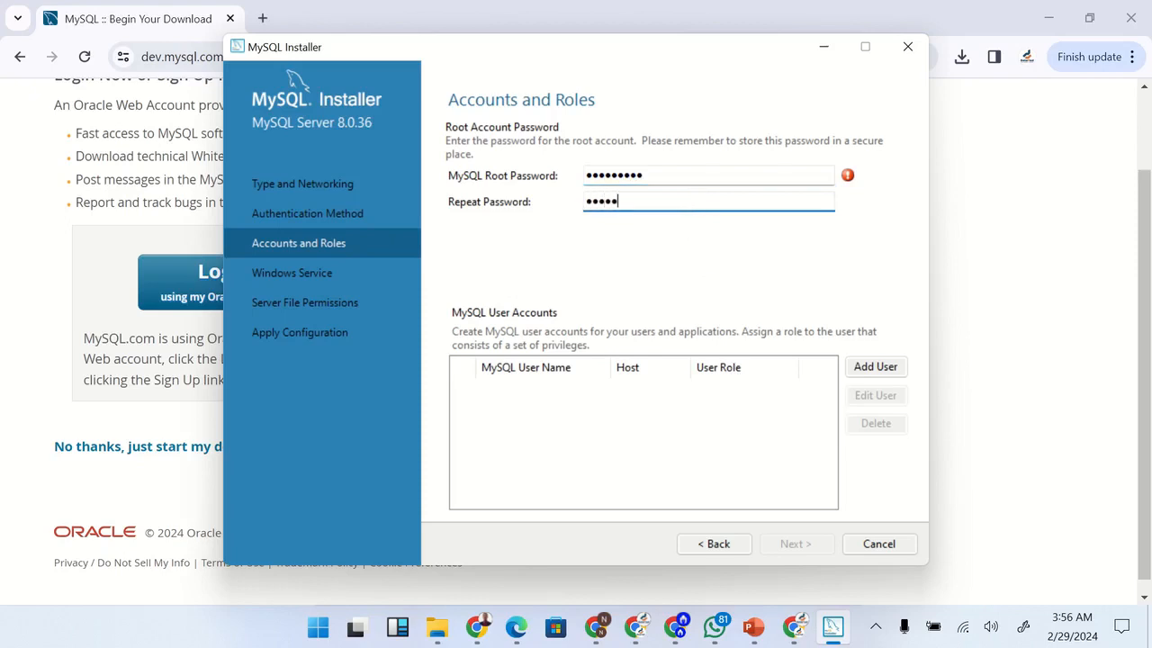
pyautogui.write('89')
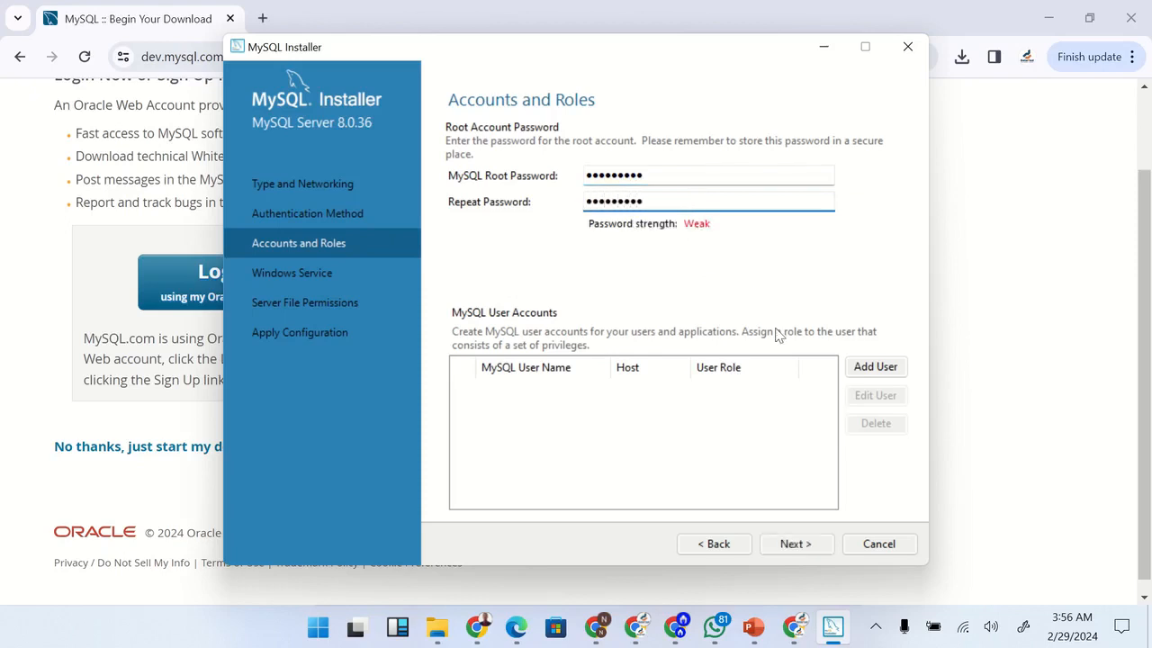
pyautogui.click(797, 545)
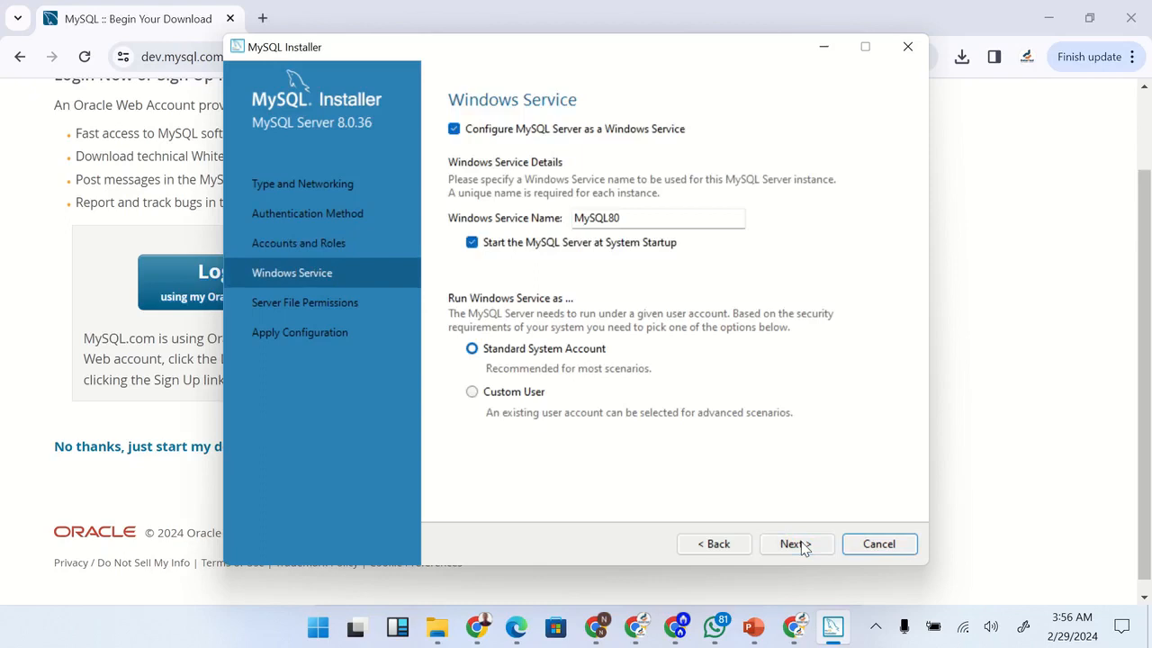
# Accept the MySQL80 Windows service under the Standard System Account and the full-access file permissions, and apply the server configuration
pyautogui.click(795, 544)
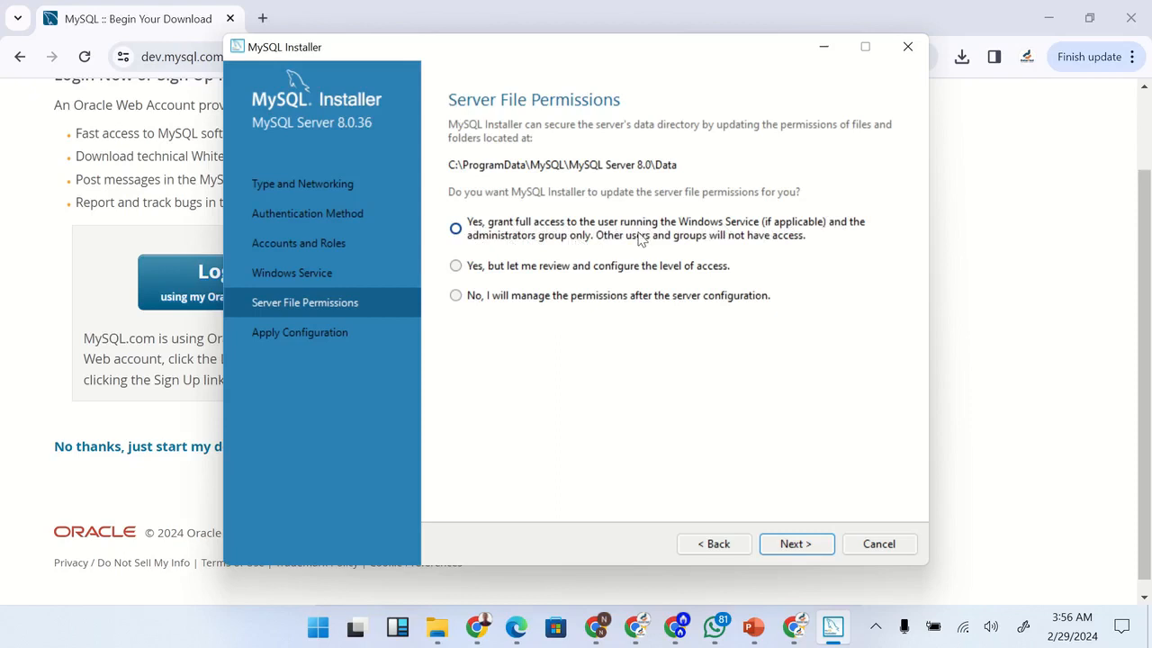
pyautogui.click(792, 547)
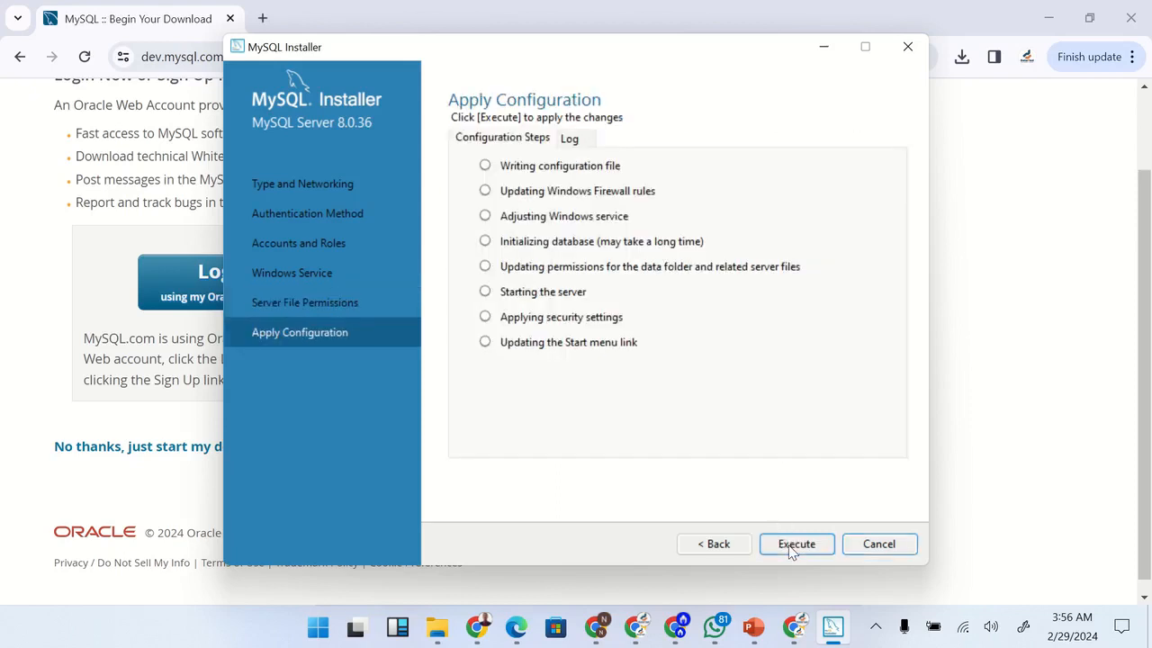
pyautogui.click(796, 545)
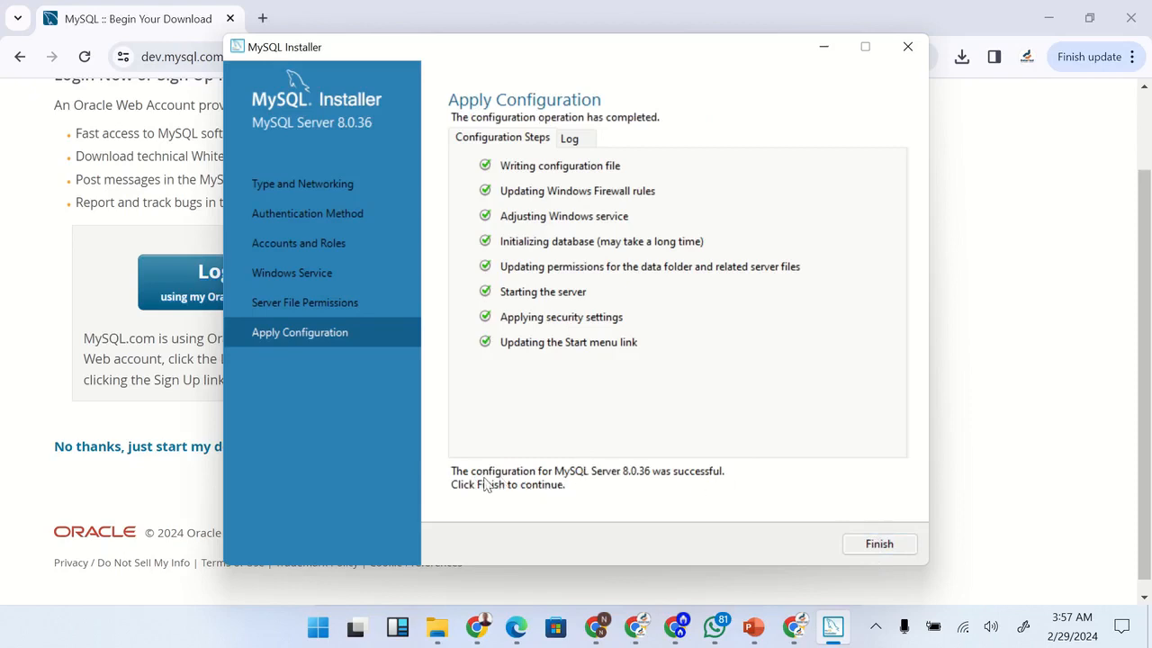
# Close the server configuration and finish the installer with MySQL Workbench and MySQL Shell set to start after setup
pyautogui.click(855, 547)
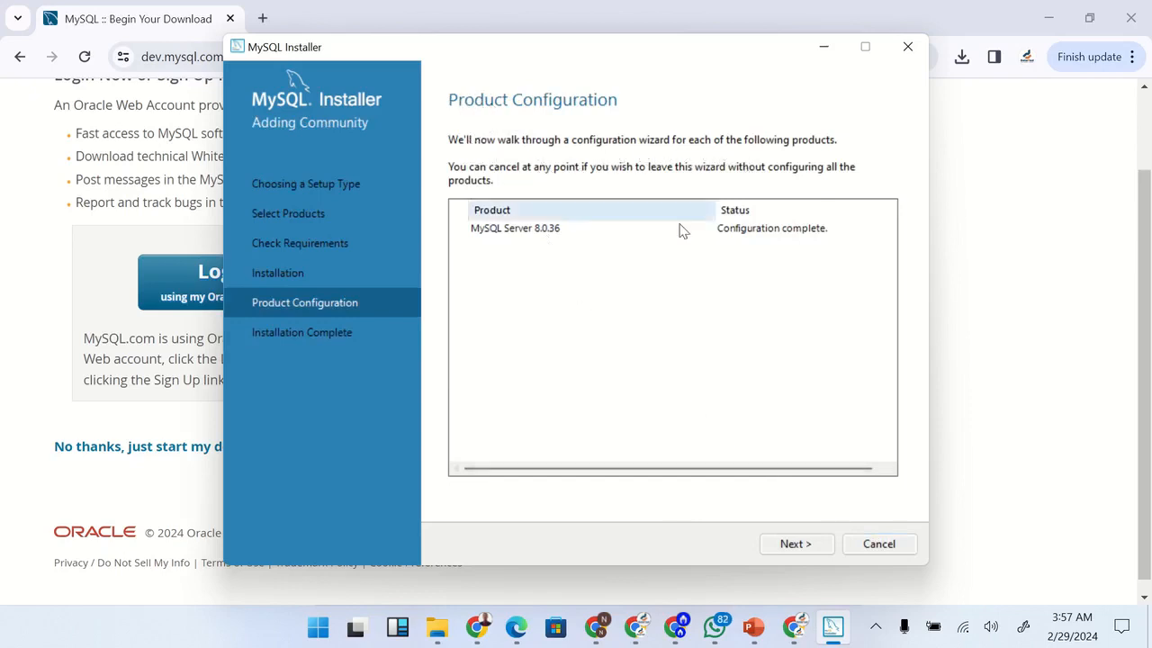
pyautogui.click(794, 549)
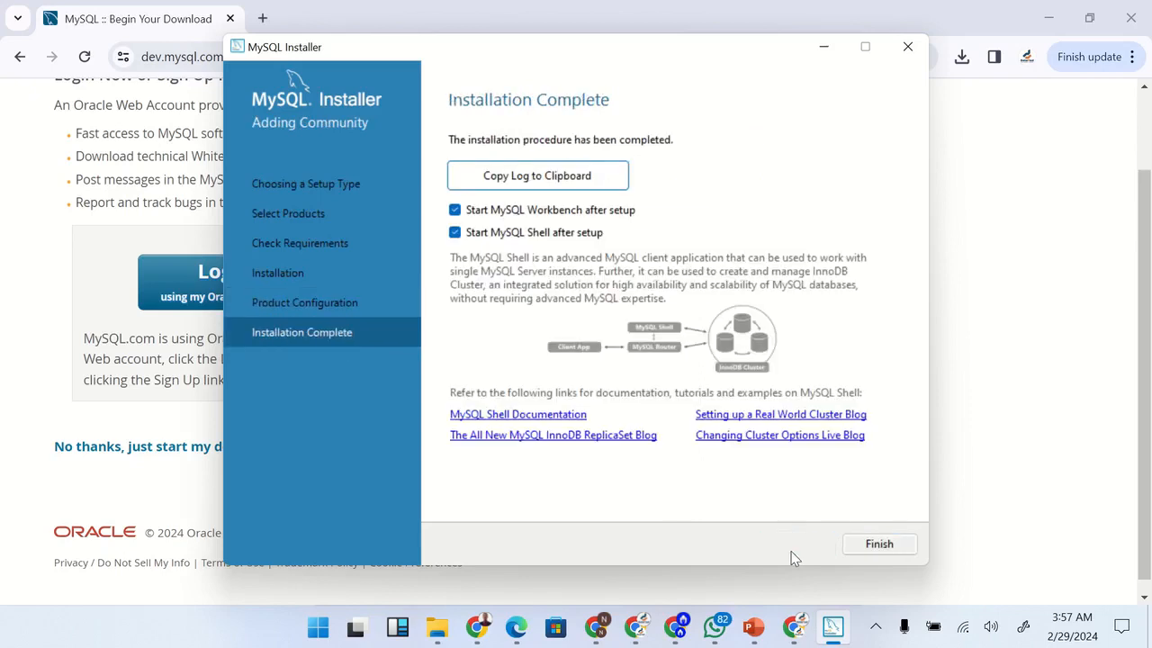
pyautogui.click(869, 544)
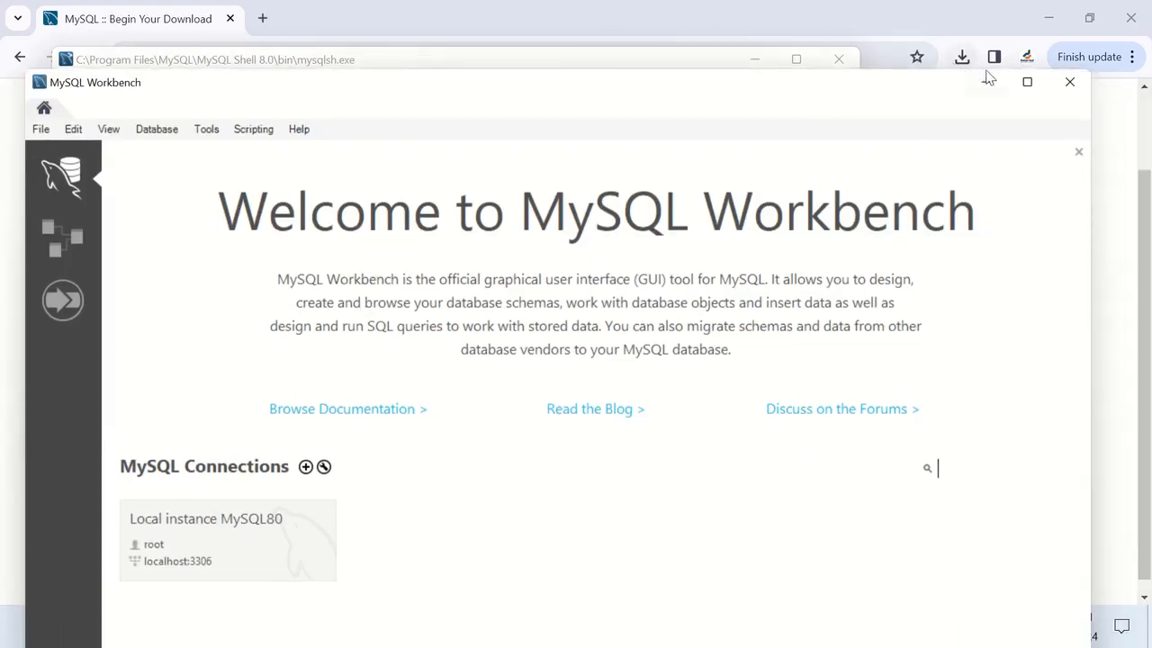
# Maximize MySQL Workbench and connect to Local instance MySQL80 as root by entering the account password
pyautogui.click(1031, 85)
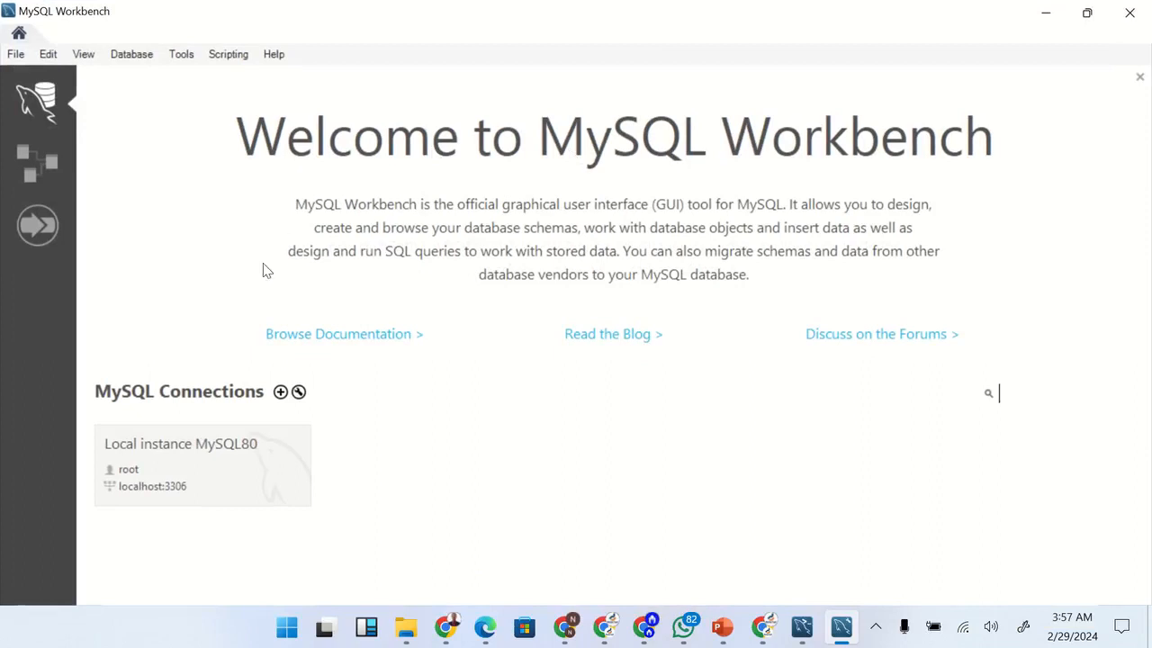
pyautogui.click(228, 470)
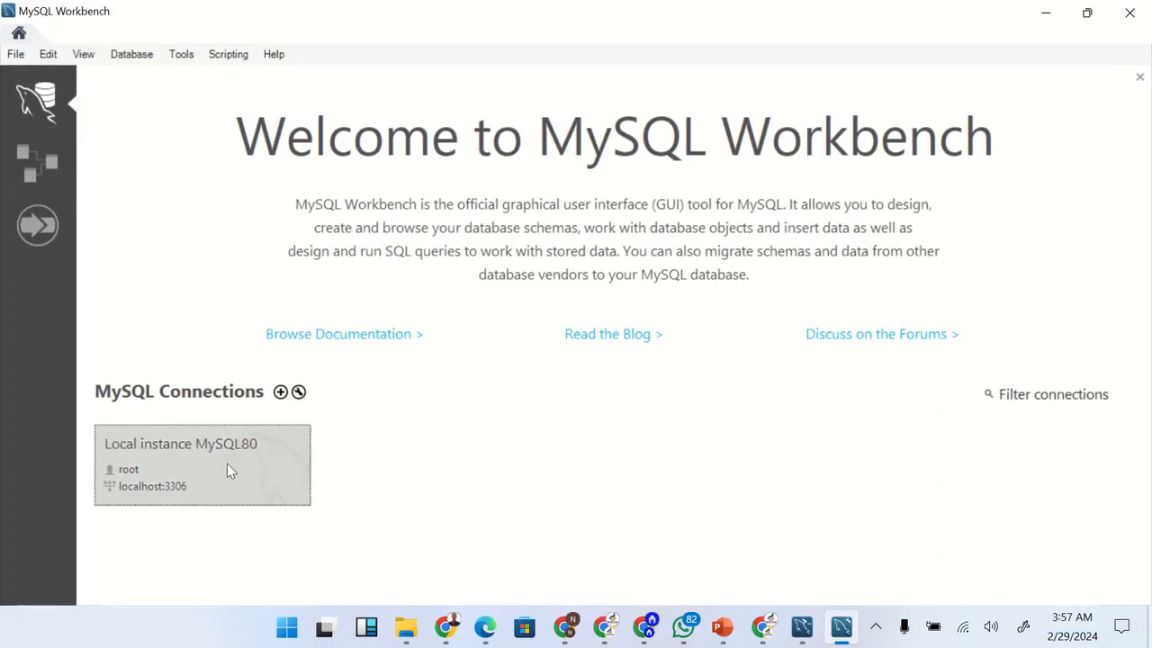
pyautogui.write('*****')
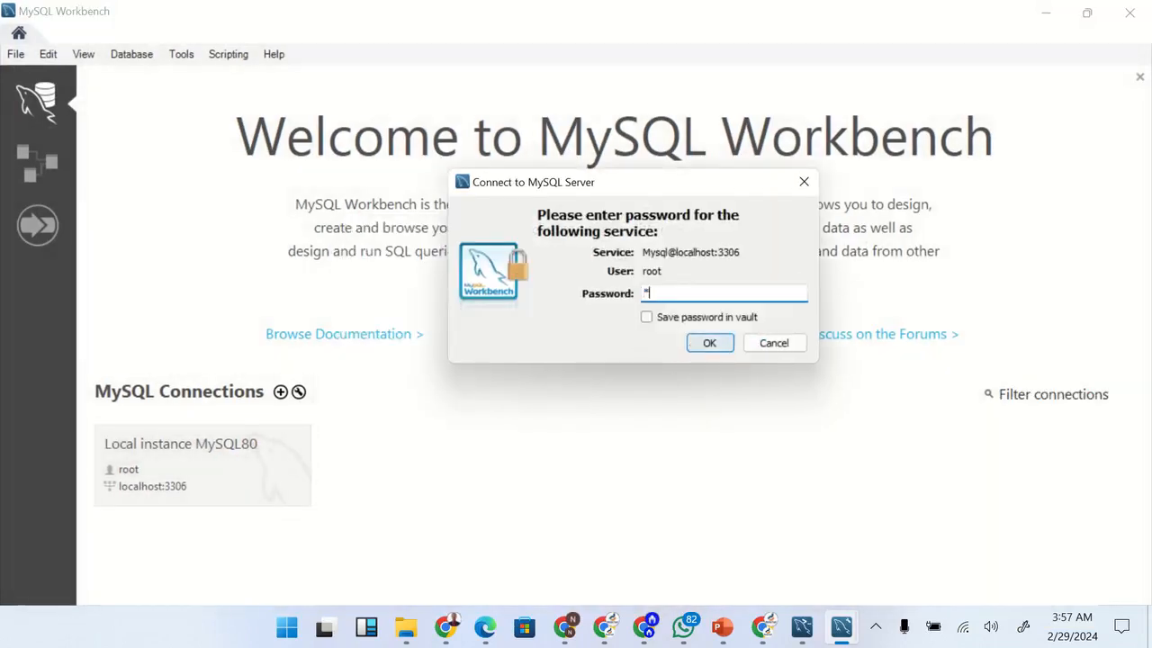
pyautogui.write('****')
pyautogui.click(709, 344)
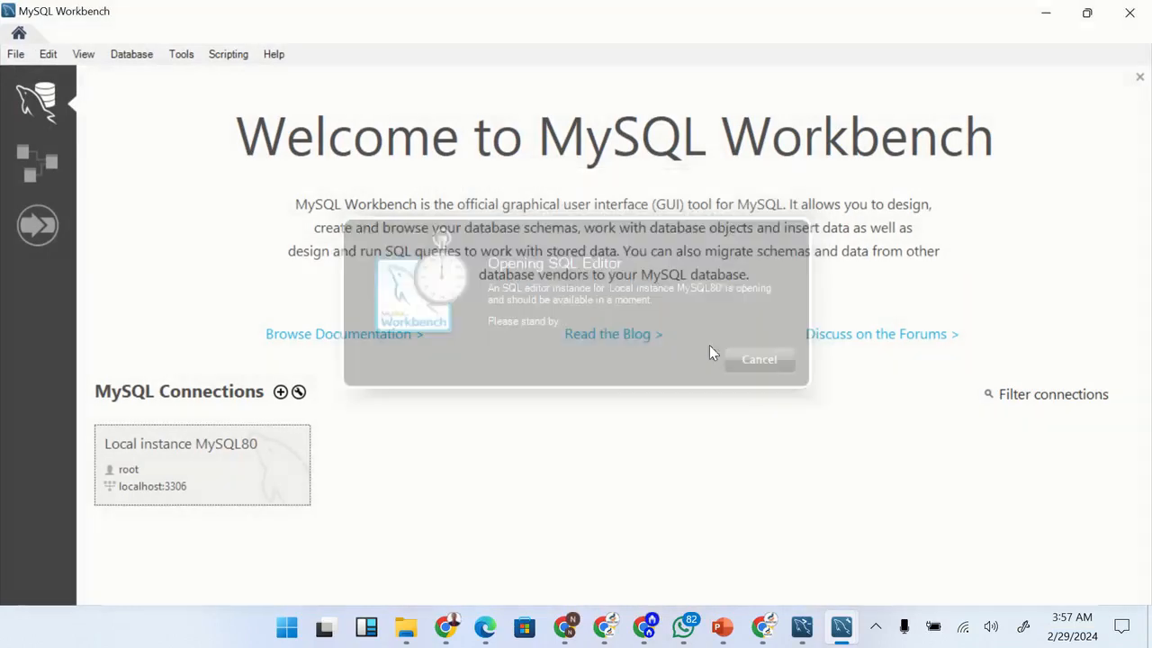